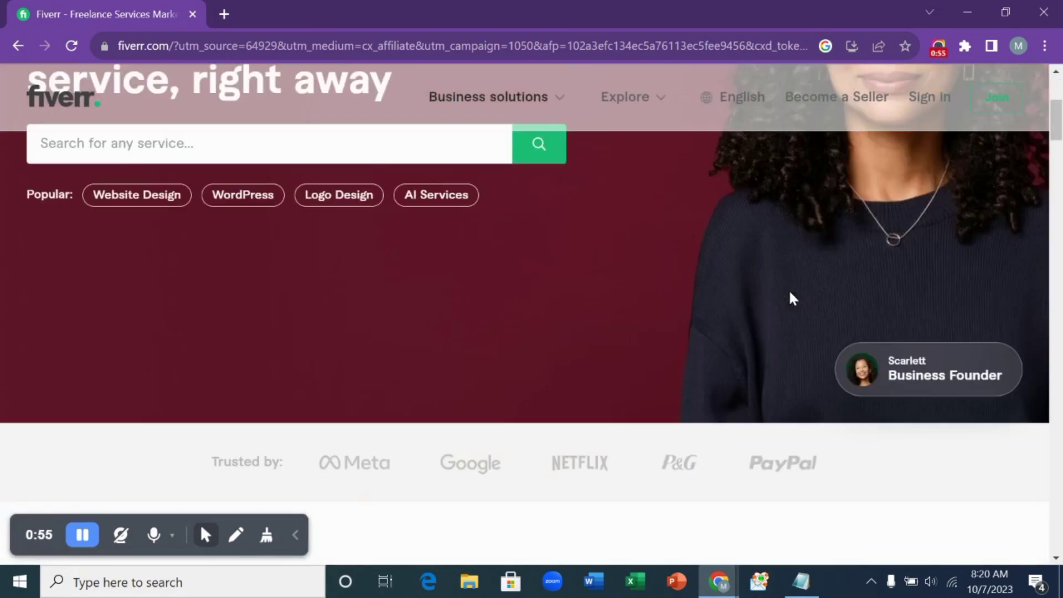
# - Scroll the Fiverr homepage down to the footer's Community links, where Affiliates is listed
pyautogui.scroll(-10, 789, 296)
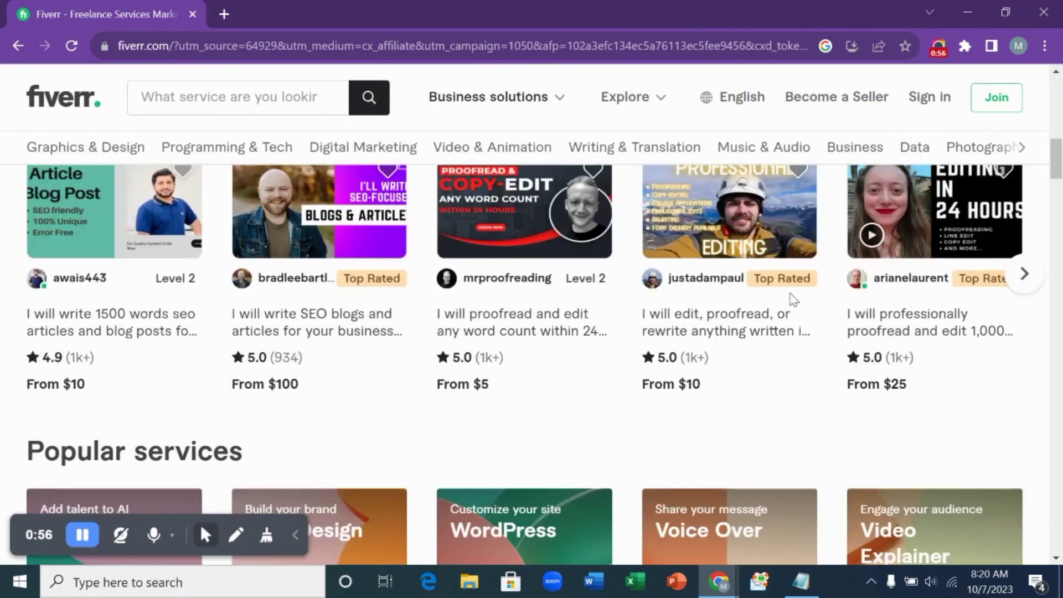
pyautogui.scroll(-20, 793, 299)
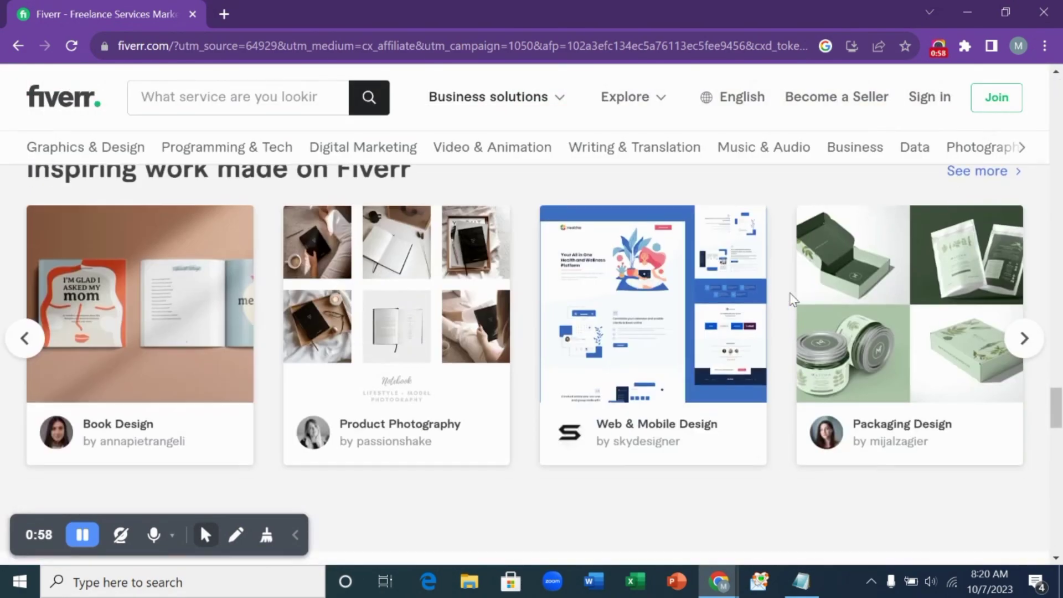
pyautogui.scroll(-15, 791, 300)
pyautogui.scroll(5, 792, 300)
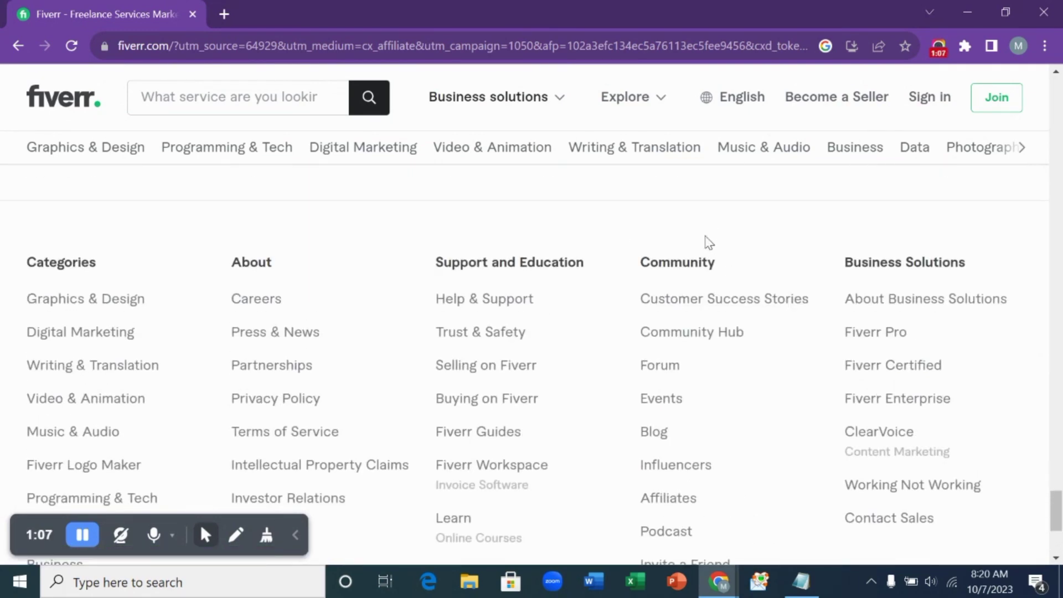
pyautogui.scroll(-1, 736, 421)
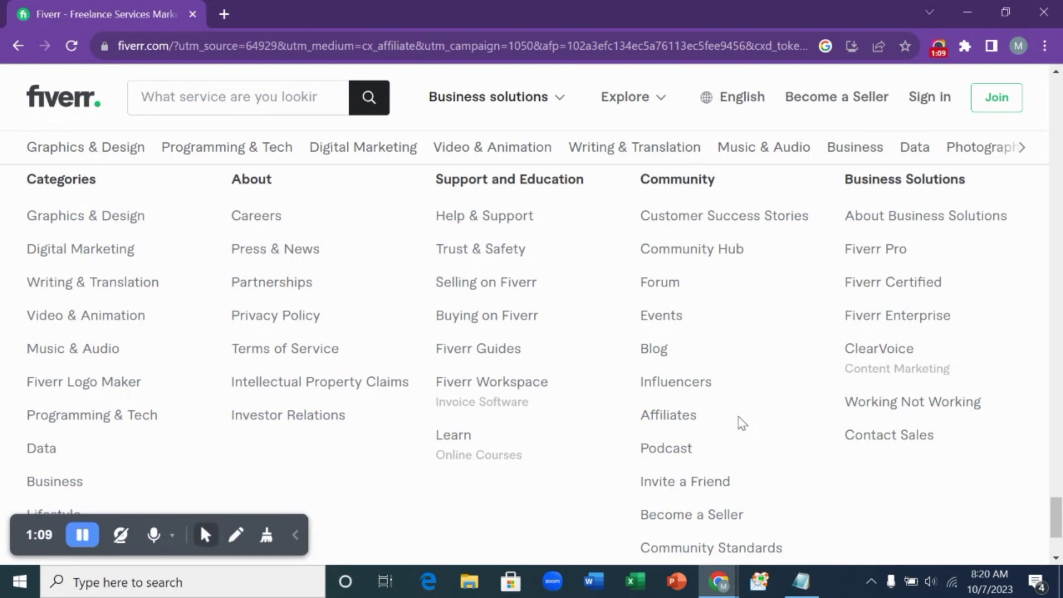
# - Open the Fiverr Affiliates site from the footer and choose Join Now under the commission plans
pyautogui.click(689, 414)
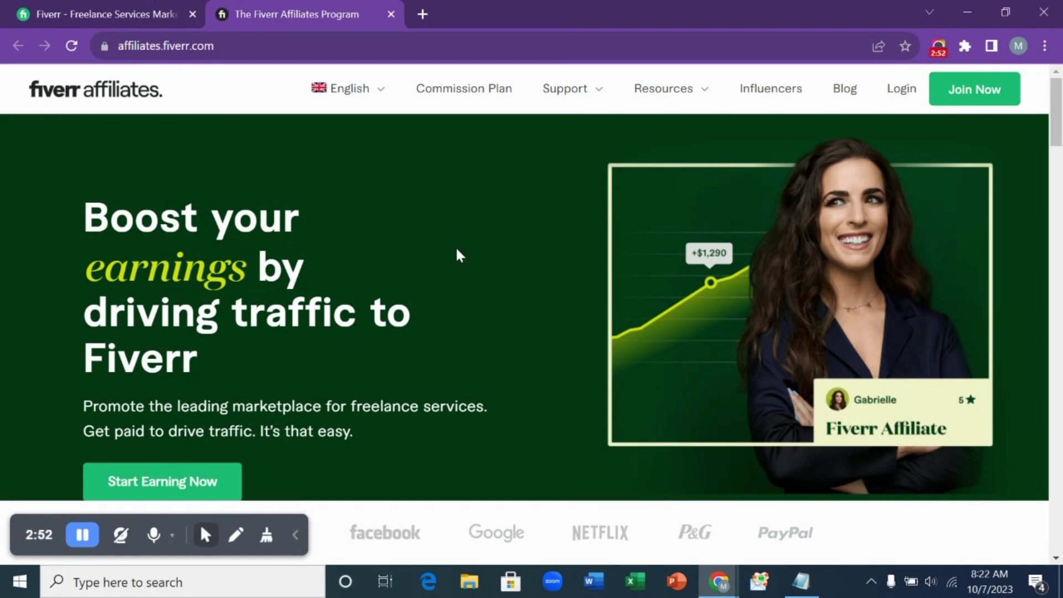
pyautogui.scroll(-10, 404, 310)
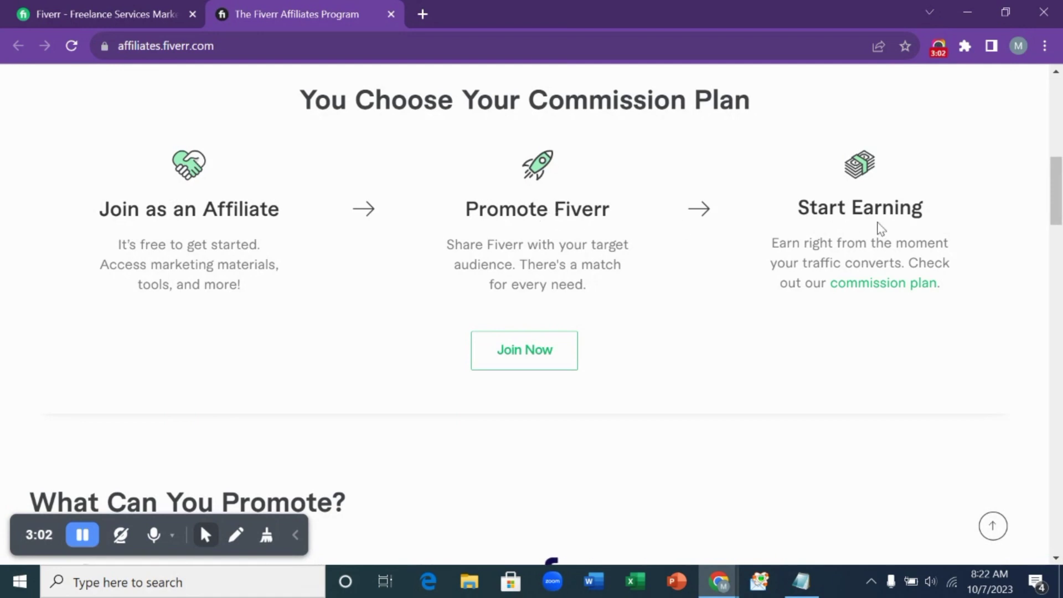
pyautogui.click(534, 370)
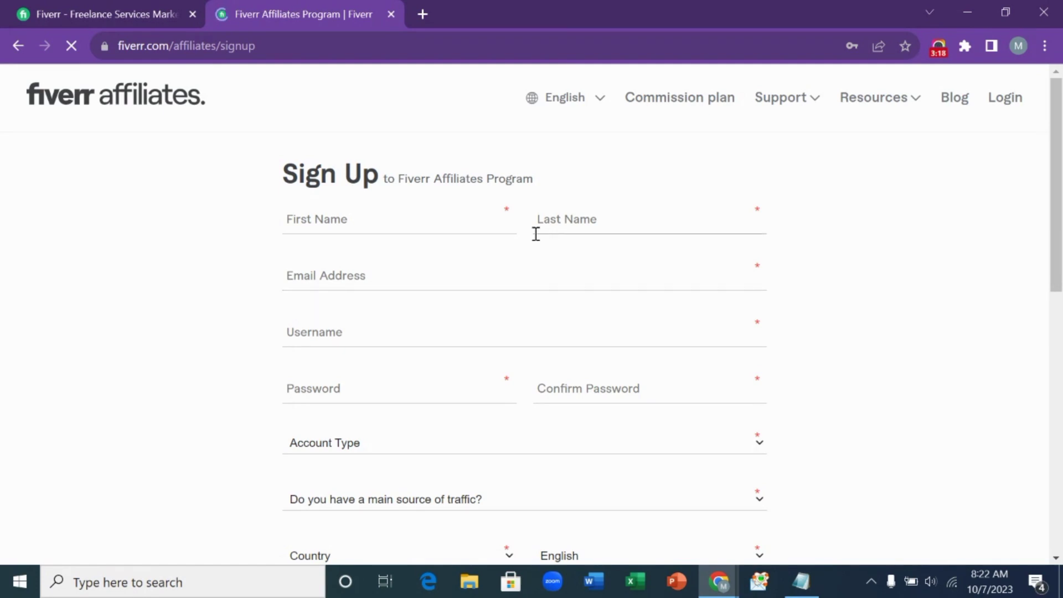
# - Enter the affiliate's first and last name, paste their e-mail address, and type a username
pyautogui.scroll(-2, 536, 235)
pyautogui.scroll(2, 475, 251)
pyautogui.click(376, 224)
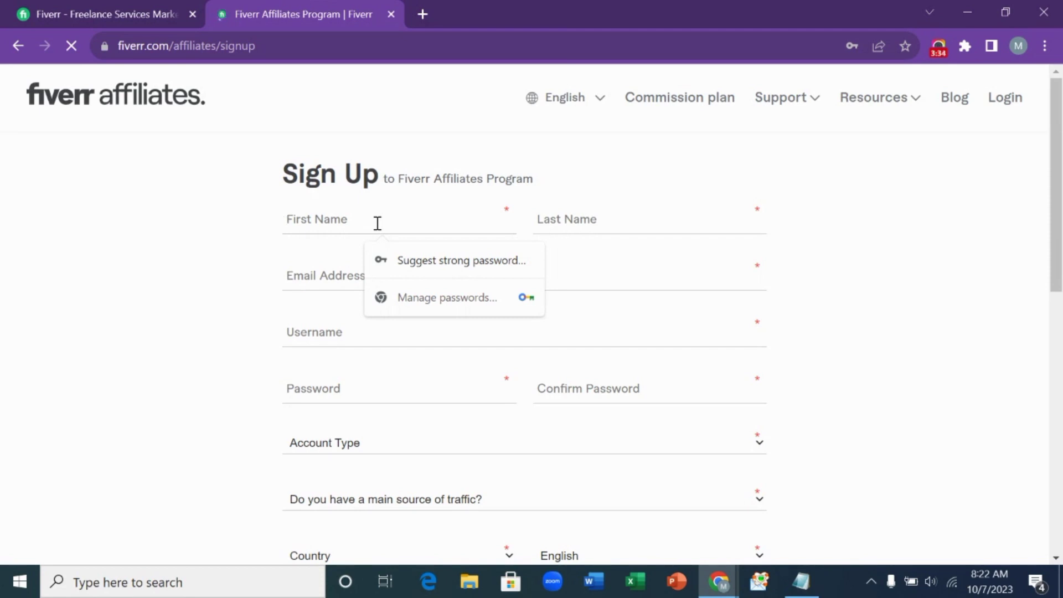
pyautogui.click(648, 216)
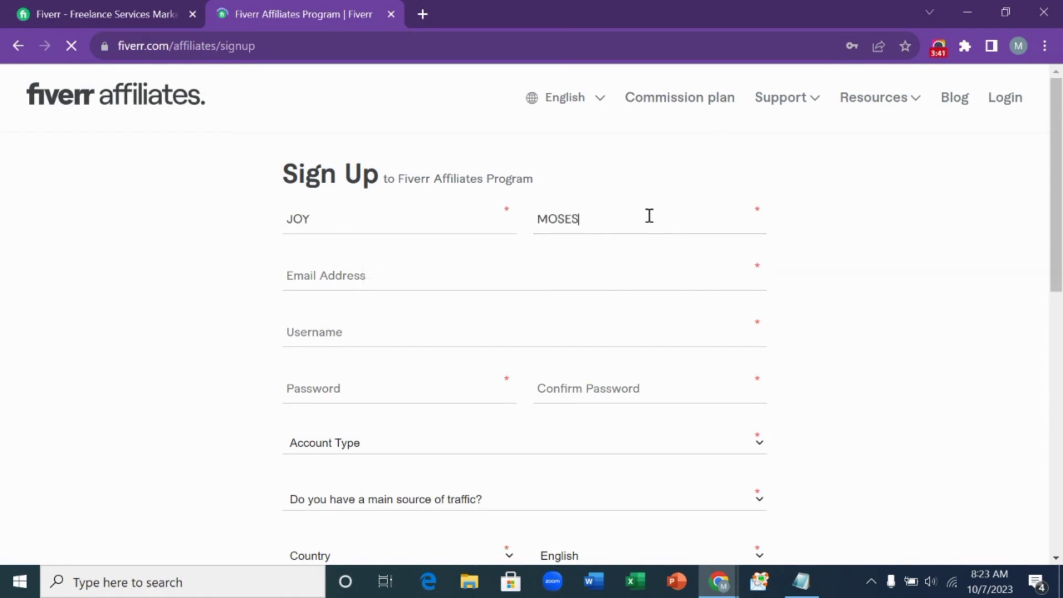
pyautogui.click(357, 272)
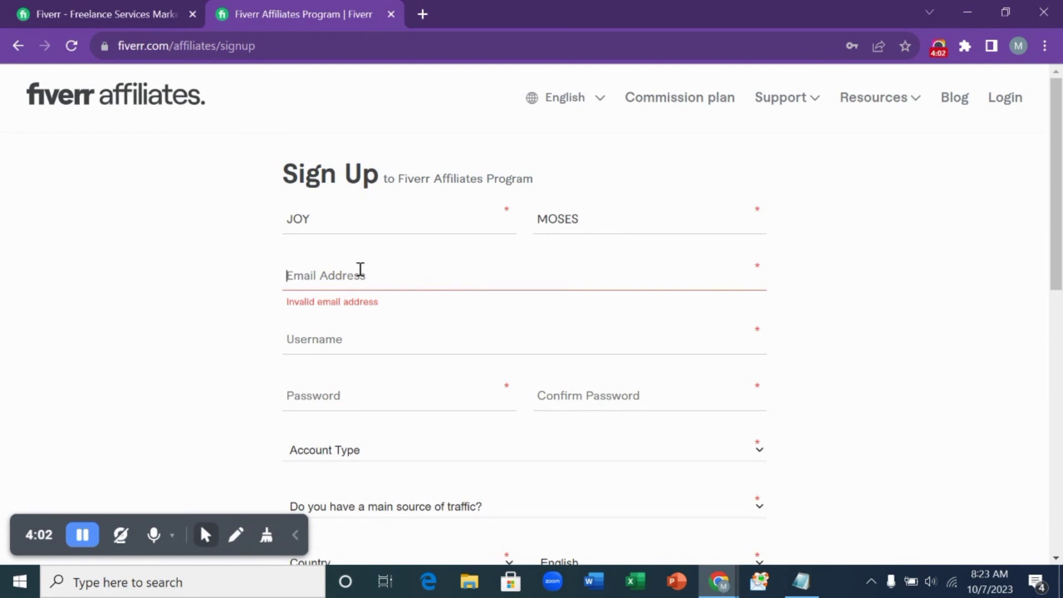
pyautogui.hotkey('ctrl', 'v')
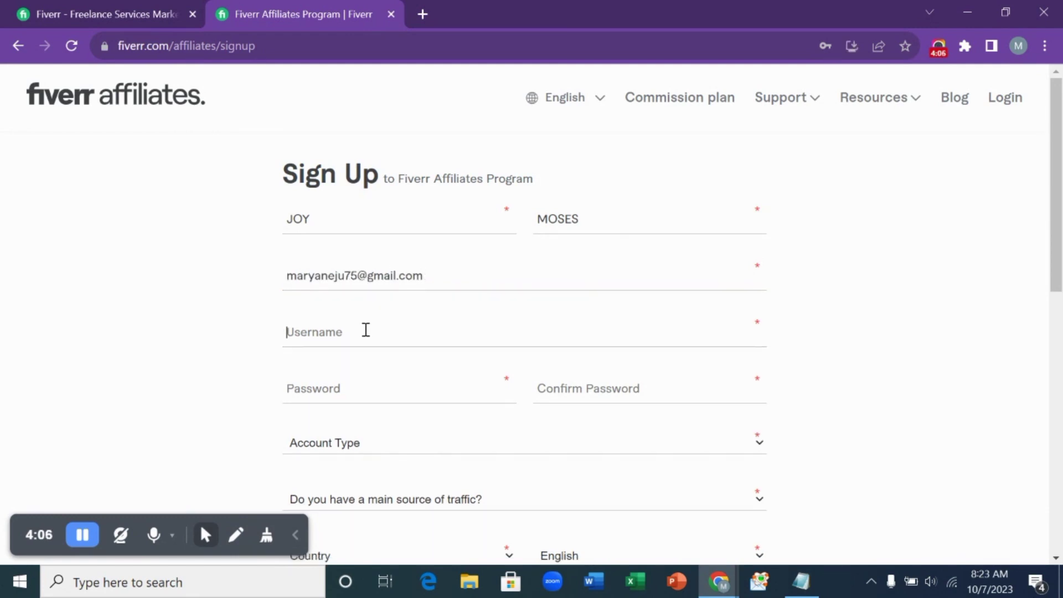
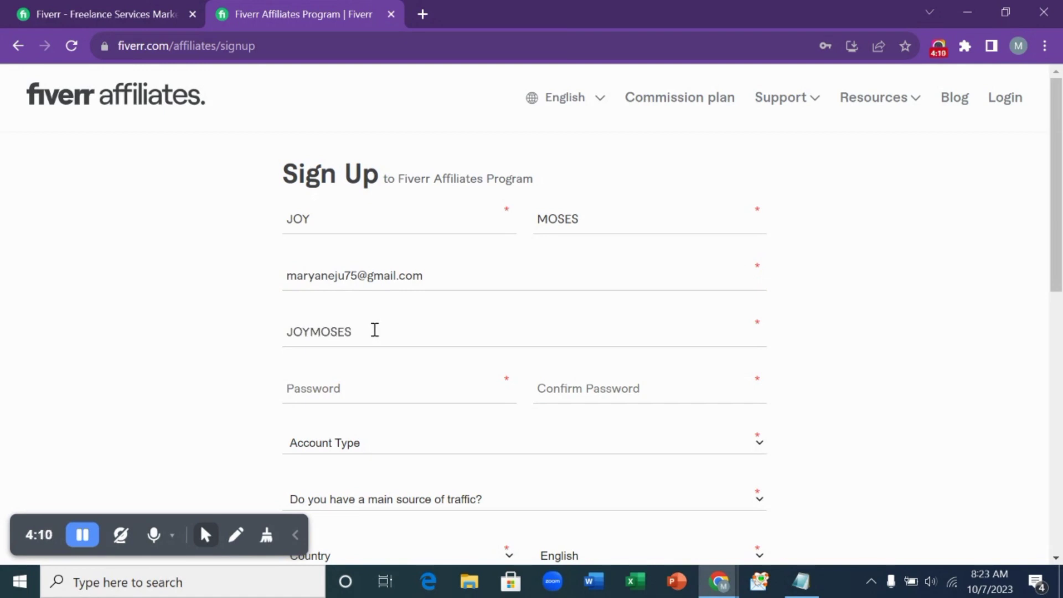
# - Paste the account password into both the Password and Confirm Password fields
pyautogui.scroll(-3, 384, 332)
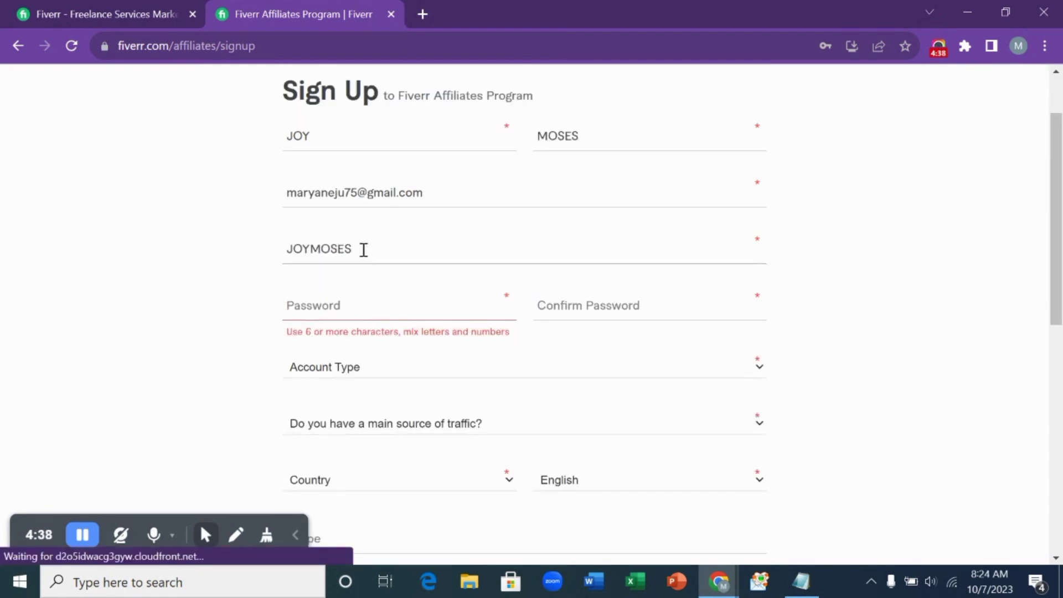
pyautogui.click(371, 299)
pyautogui.hotkey('ctrl', 'v')
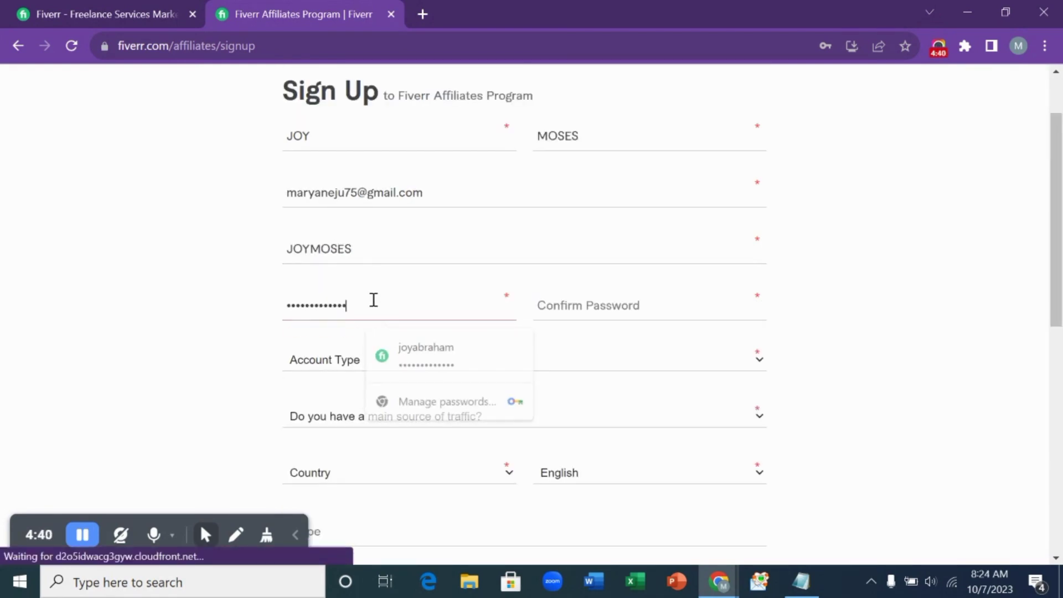
pyautogui.click(619, 300)
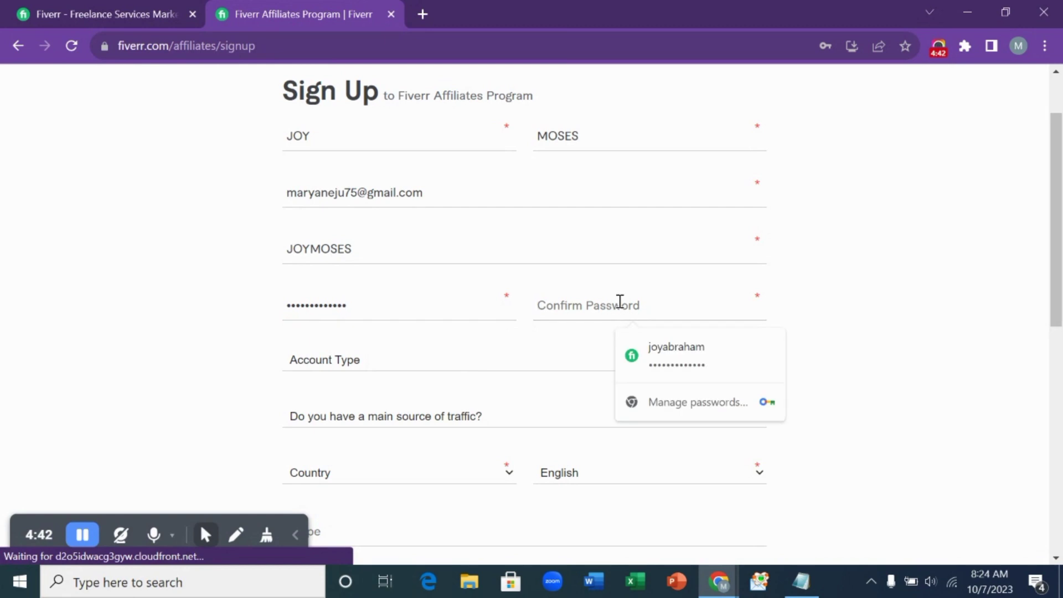
pyautogui.hotkey('ctrl', 'v')
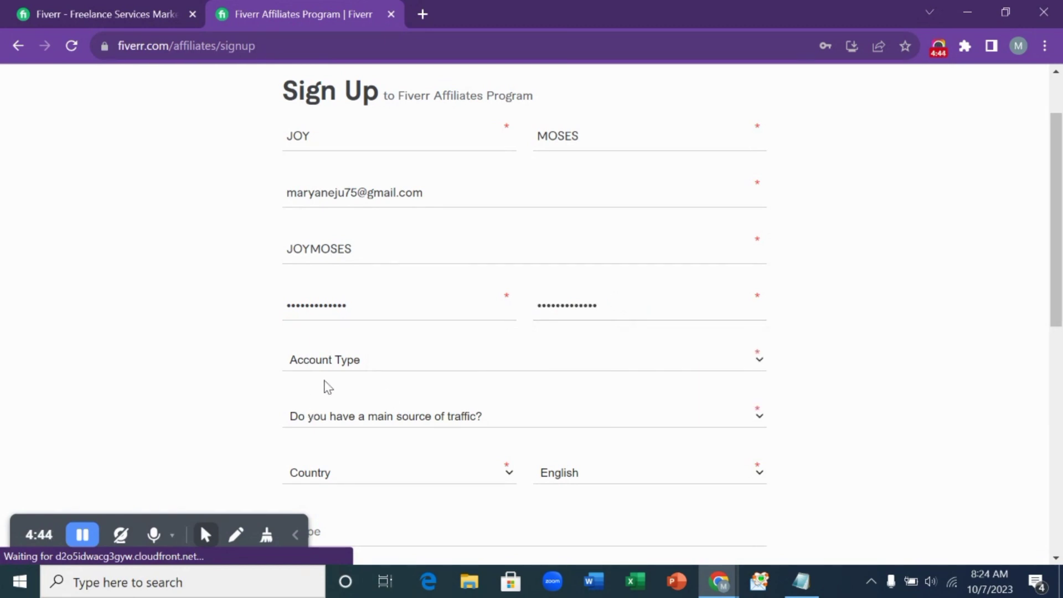
# - Set the account type to Private after briefly trying Company
pyautogui.click(354, 360)
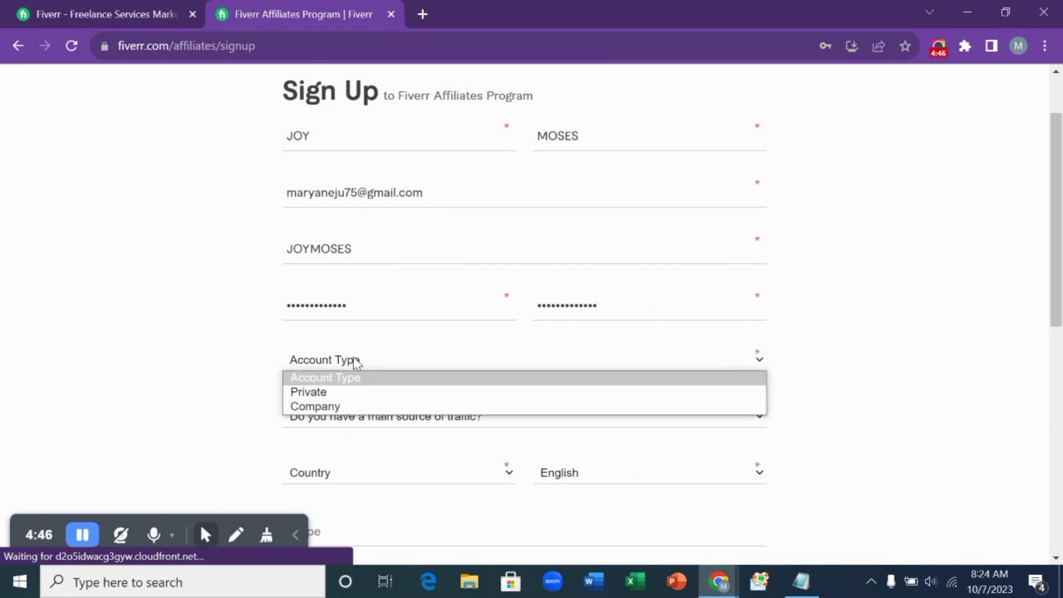
pyautogui.click(355, 395)
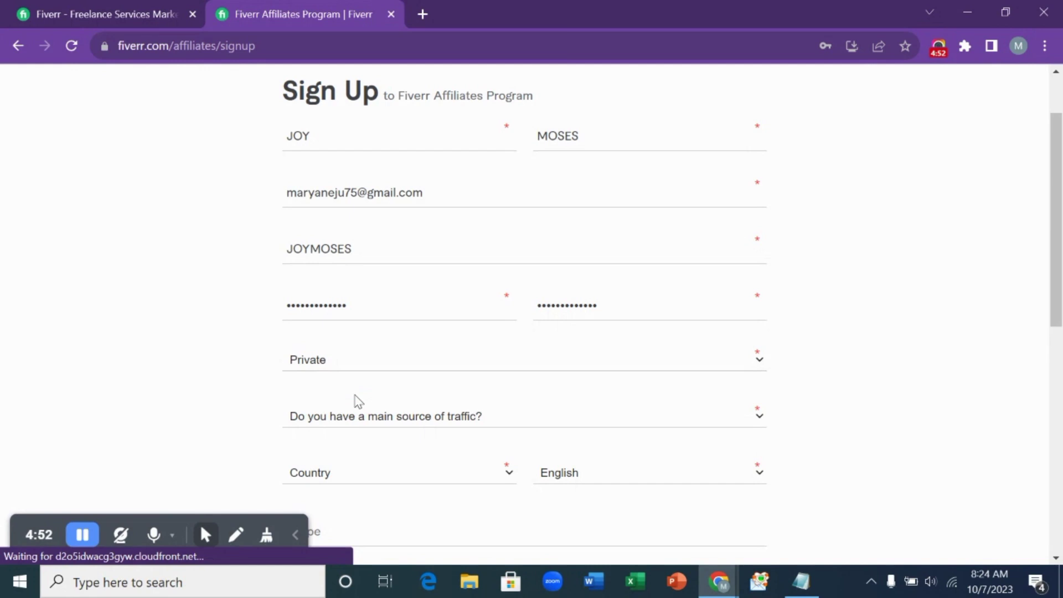
pyautogui.click(358, 360)
pyautogui.click(361, 405)
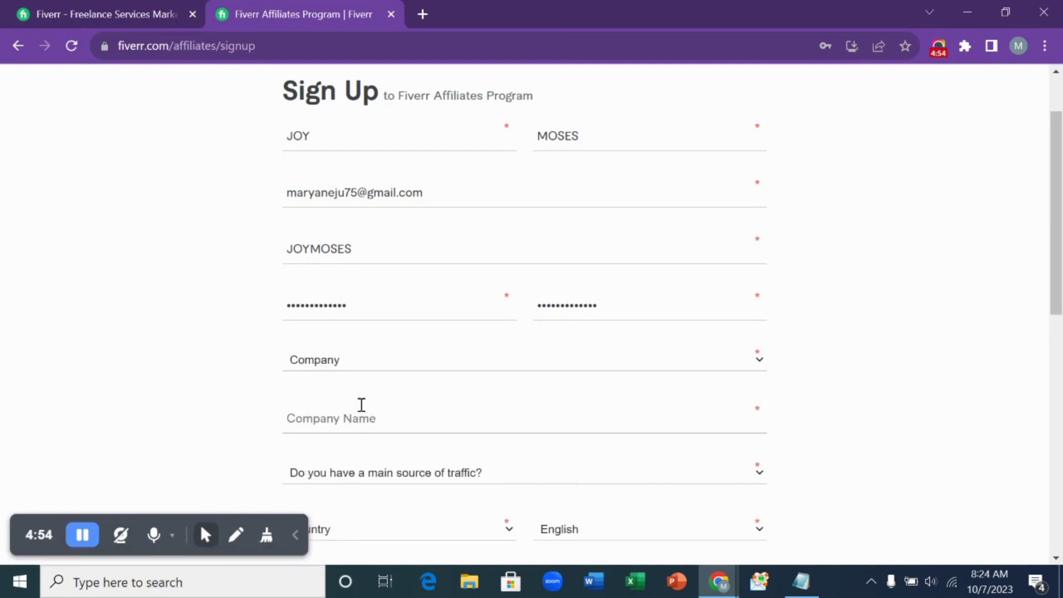
pyautogui.scroll(-2, 361, 404)
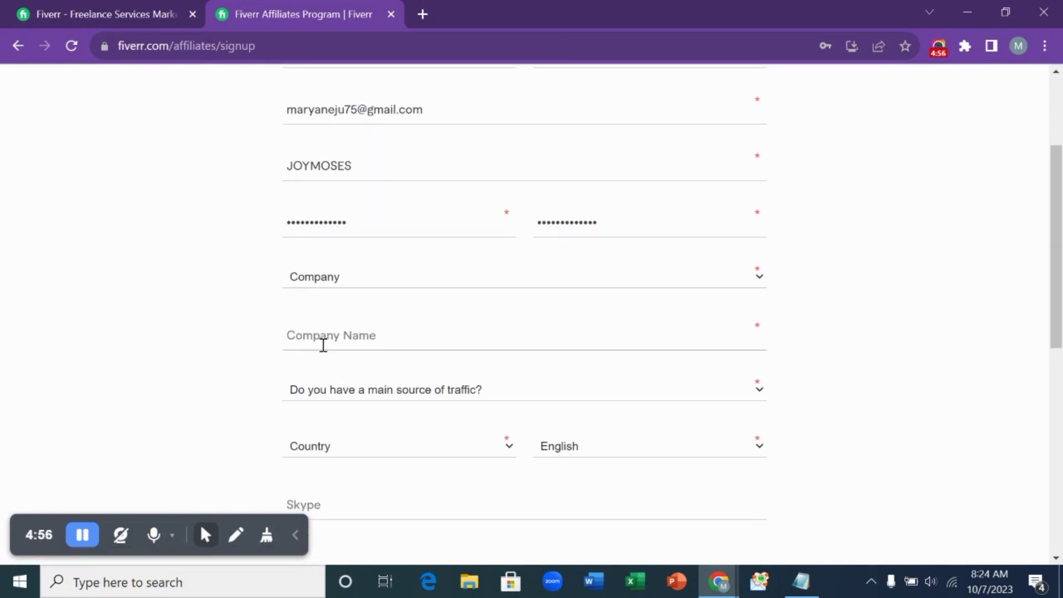
pyautogui.click(343, 279)
pyautogui.click(356, 308)
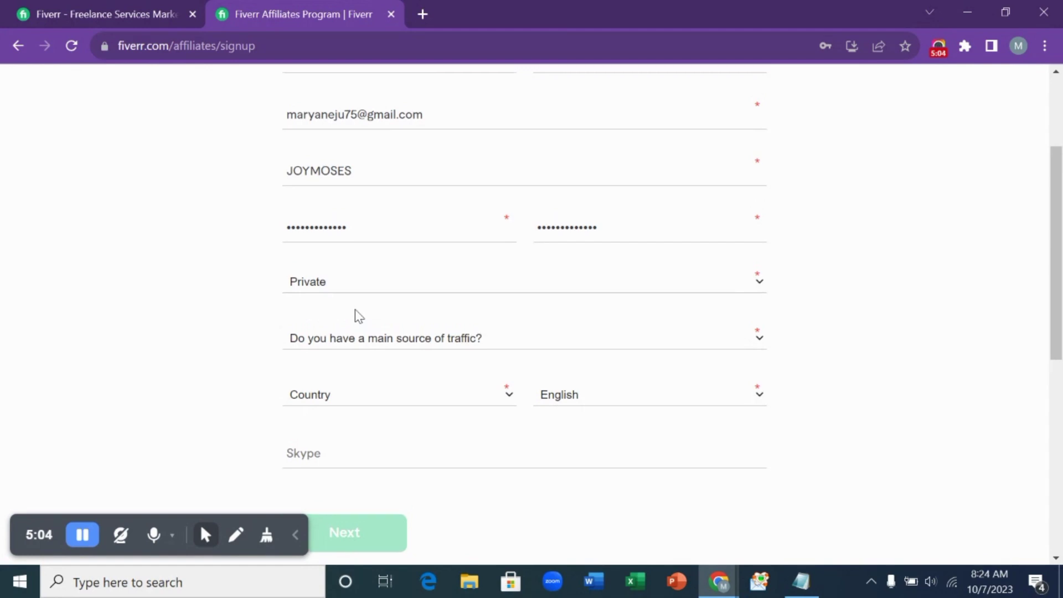
pyautogui.scroll(3, 359, 316)
pyautogui.scroll(-3, 455, 333)
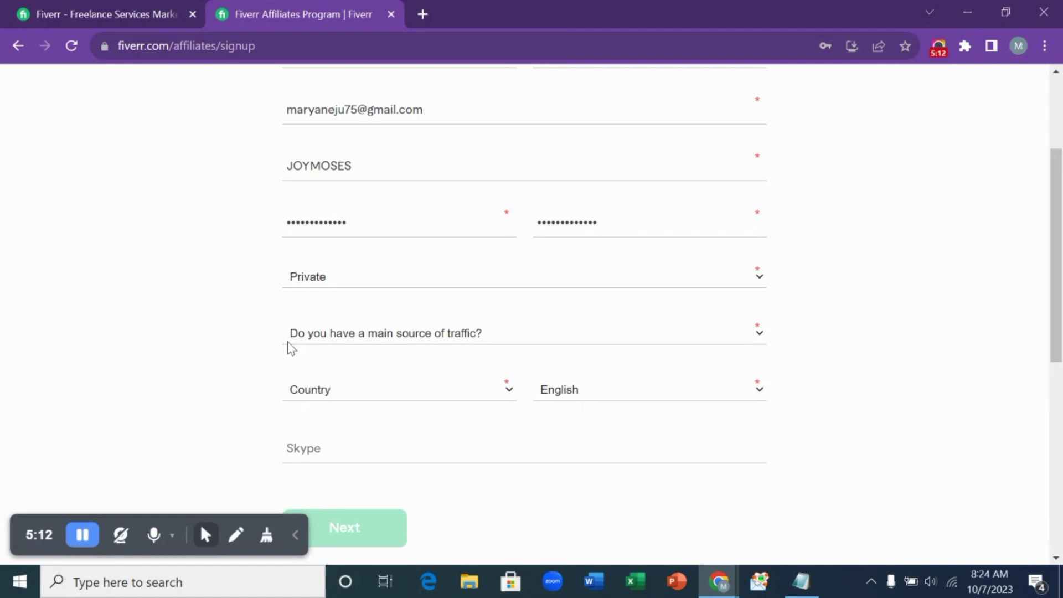
# - Answer No to 'Do you have a main source of traffic?', hiding the URL fields
pyautogui.click(461, 336)
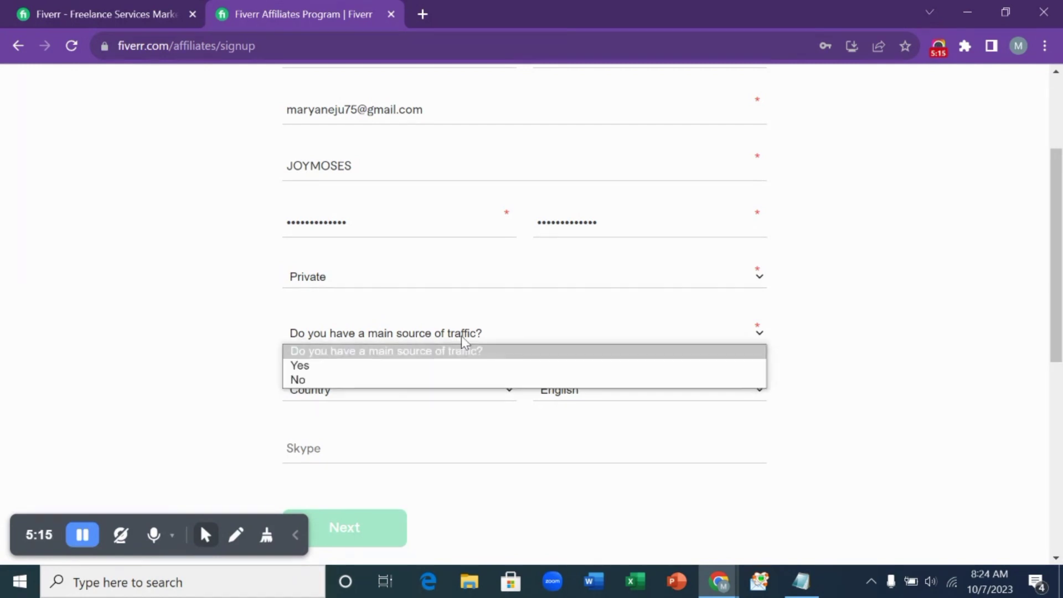
pyautogui.click(399, 366)
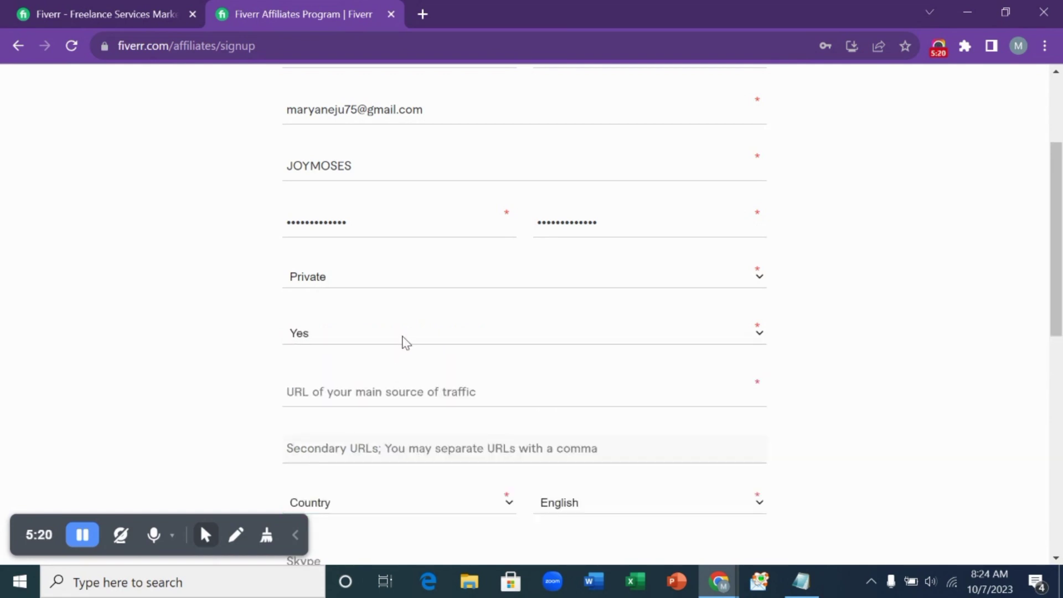
pyautogui.click(404, 339)
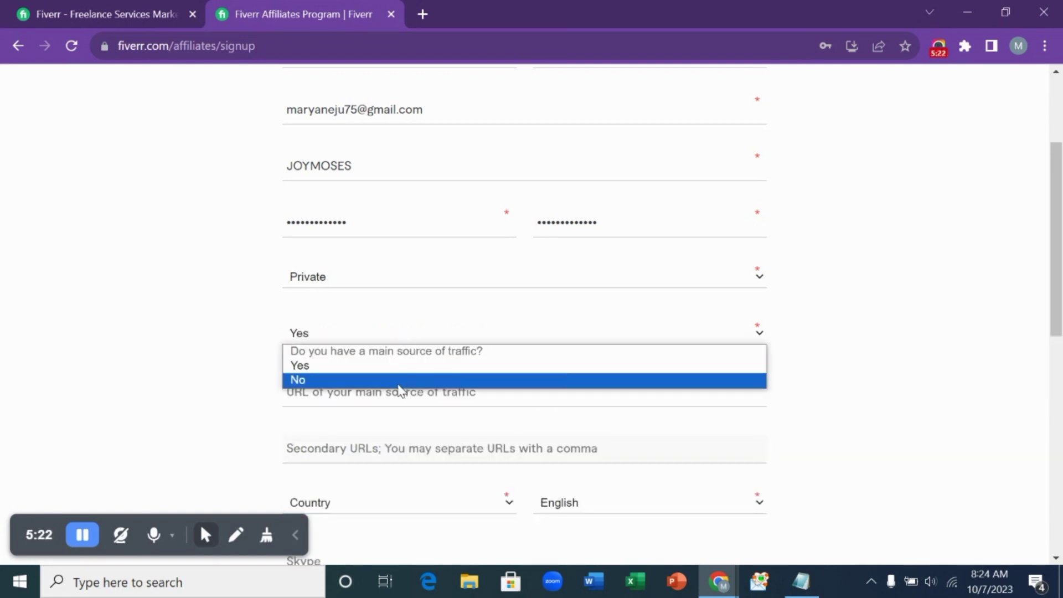
pyautogui.click(398, 383)
pyautogui.click(396, 336)
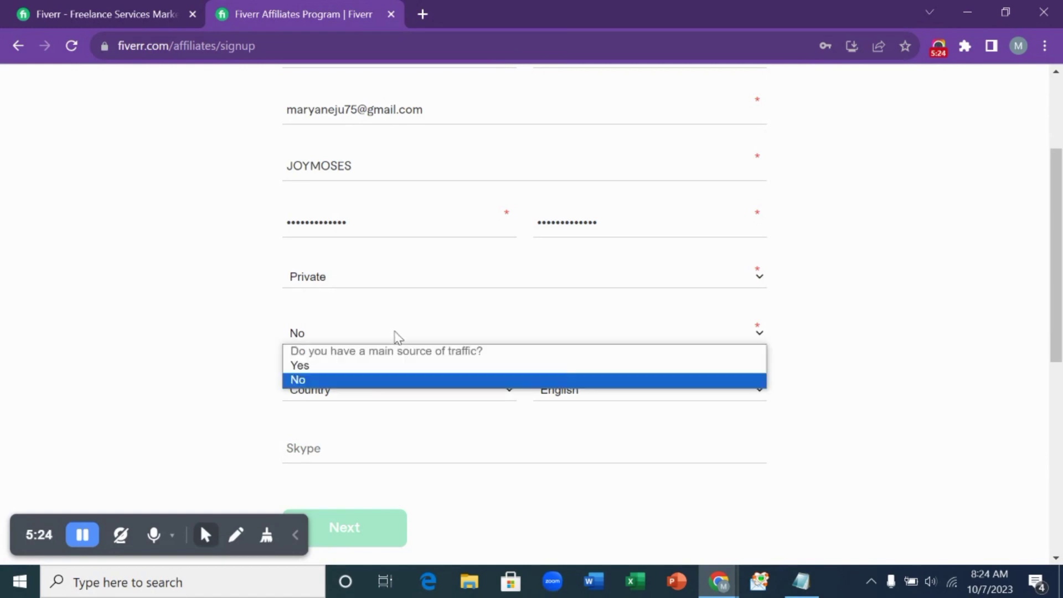
pyautogui.click(399, 368)
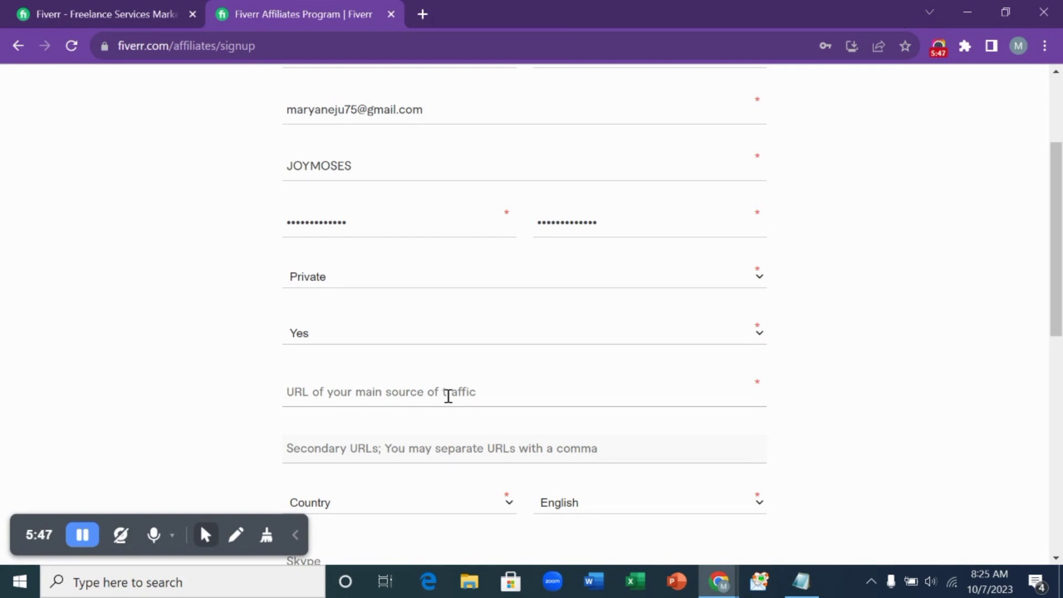
pyautogui.click(387, 336)
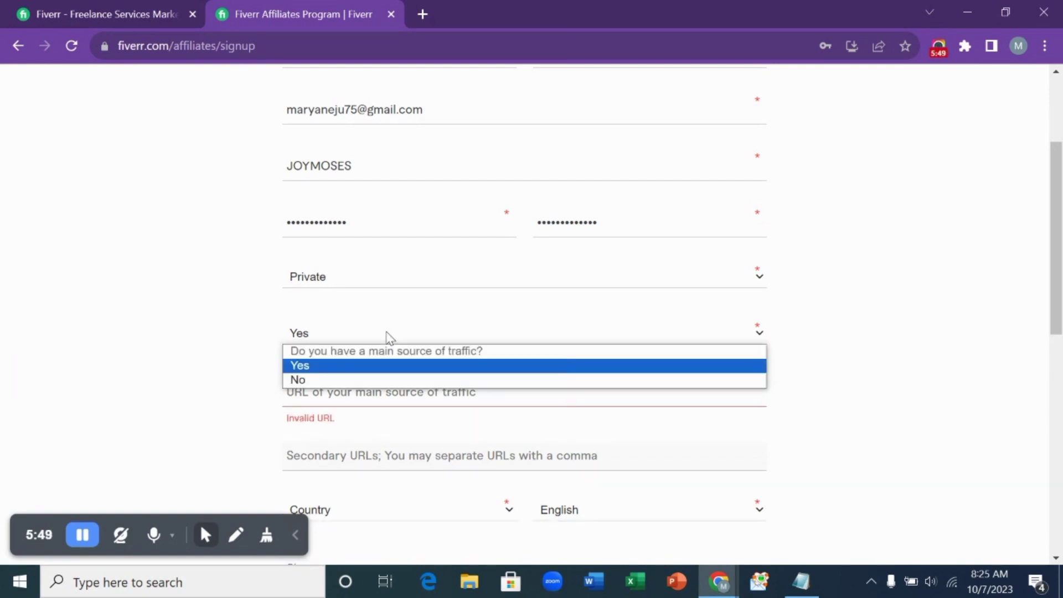
pyautogui.click(382, 380)
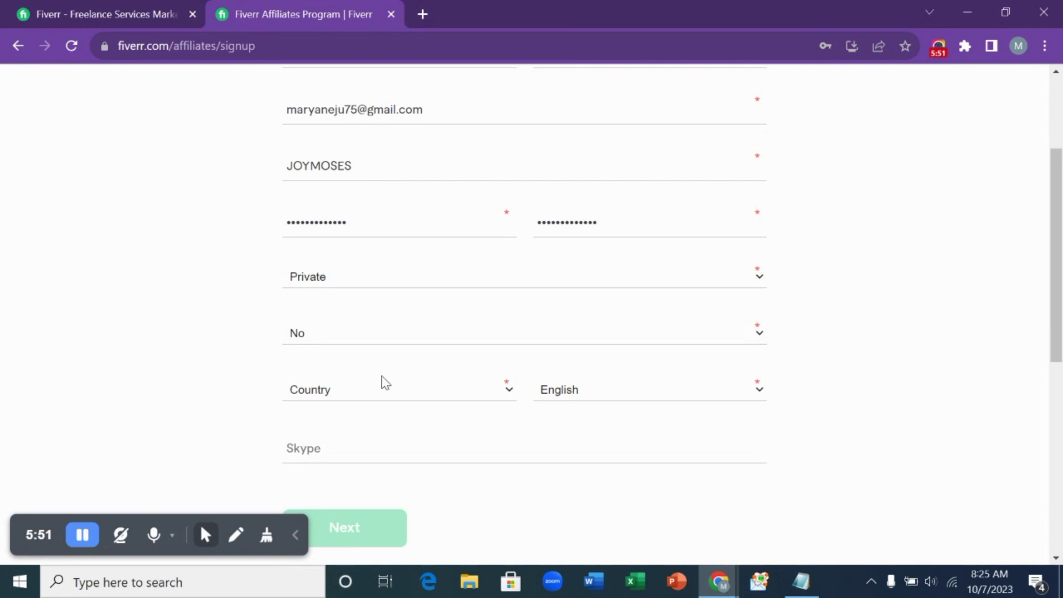
# - Choose Nigeria as the country and keep English as the language
pyautogui.click(391, 393)
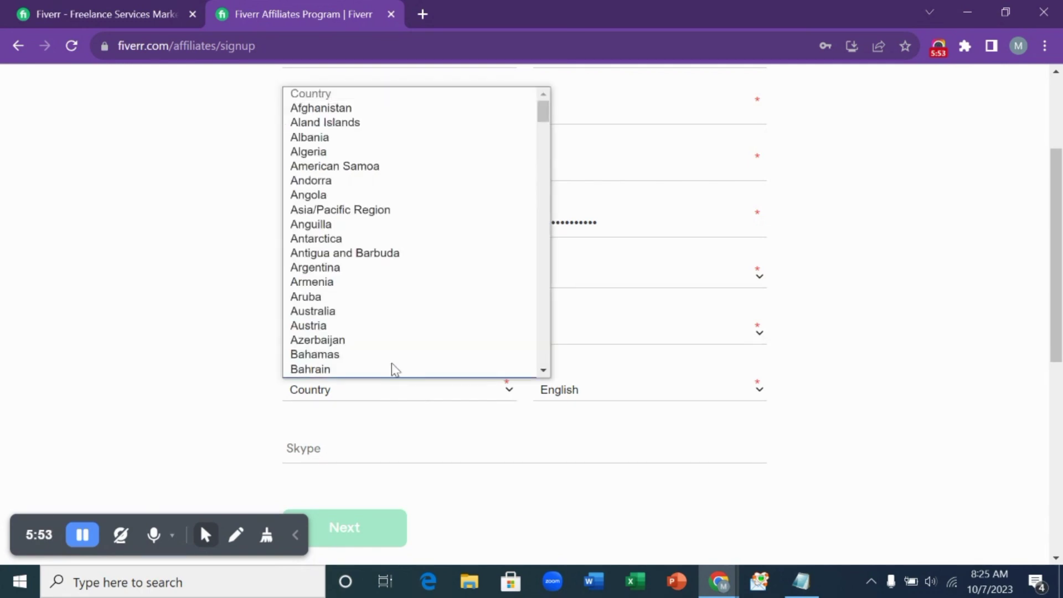
pyautogui.scroll(-10, 385, 299)
pyautogui.scroll(-20, 386, 299)
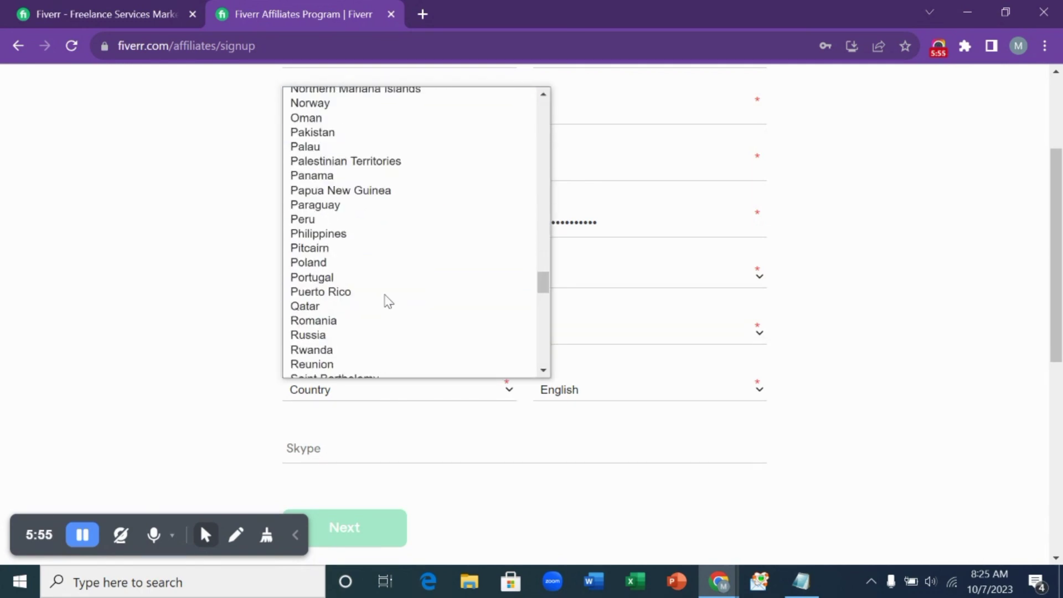
pyautogui.scroll(3, 387, 301)
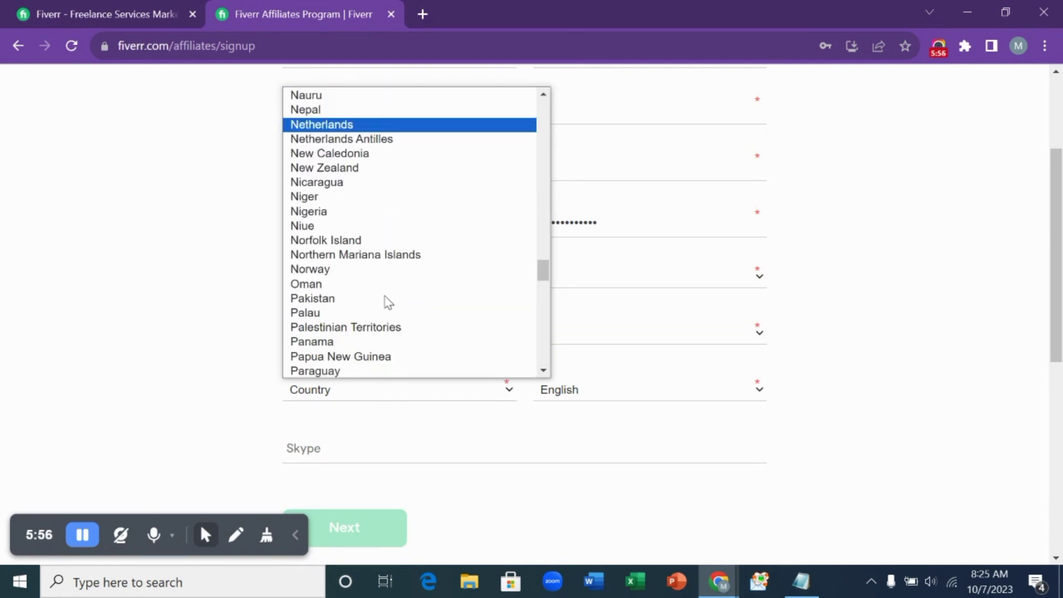
pyautogui.click(302, 213)
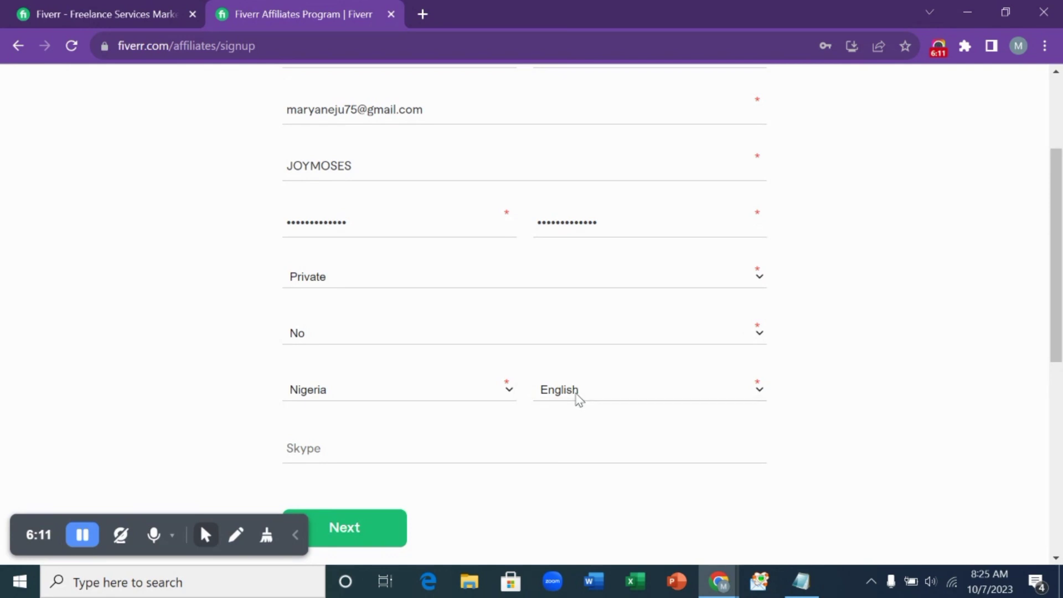
pyautogui.click(579, 397)
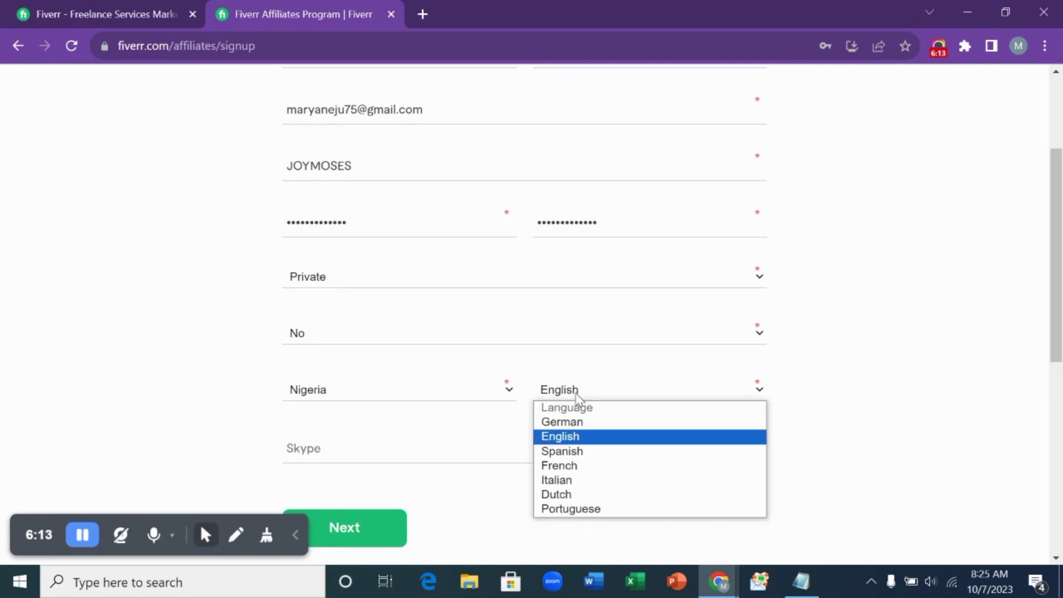
pyautogui.click(575, 394)
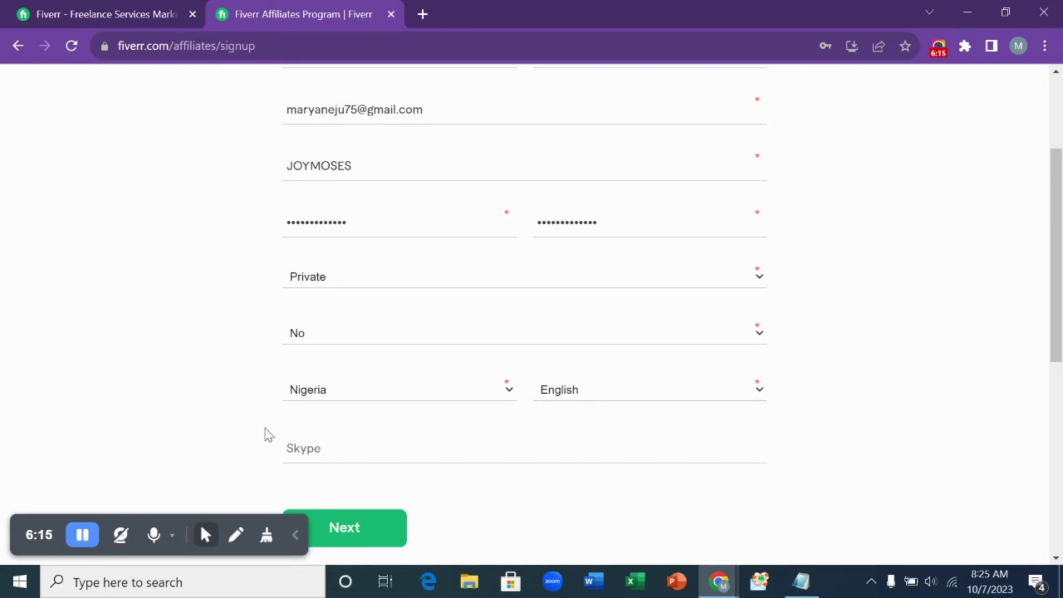
pyautogui.scroll(-2, 260, 431)
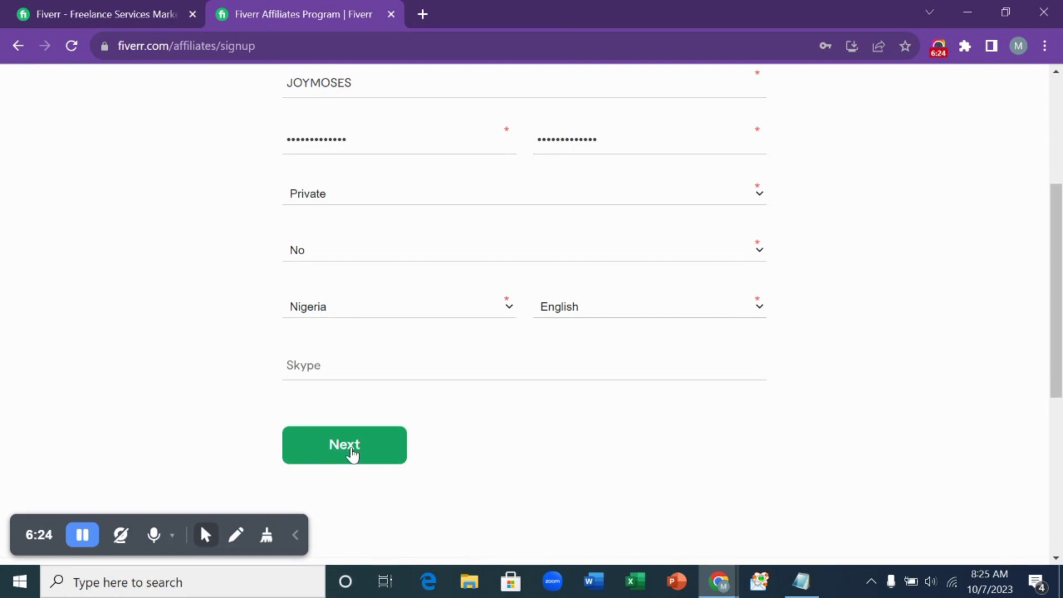
# - Continue to the additional-info step and dismiss the browser's save-password prompt
pyautogui.click(351, 451)
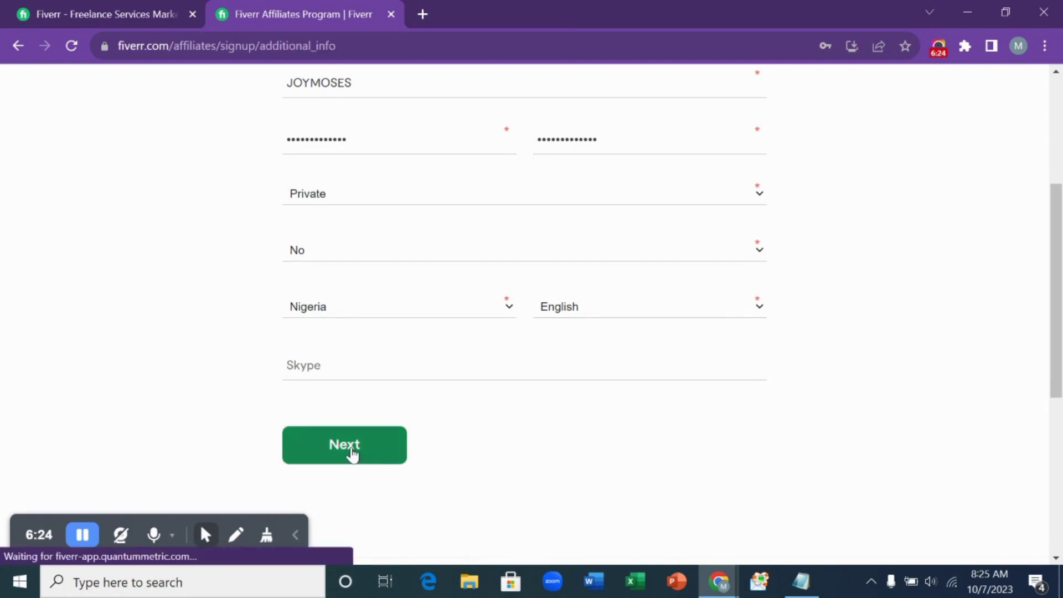
pyautogui.click(836, 288)
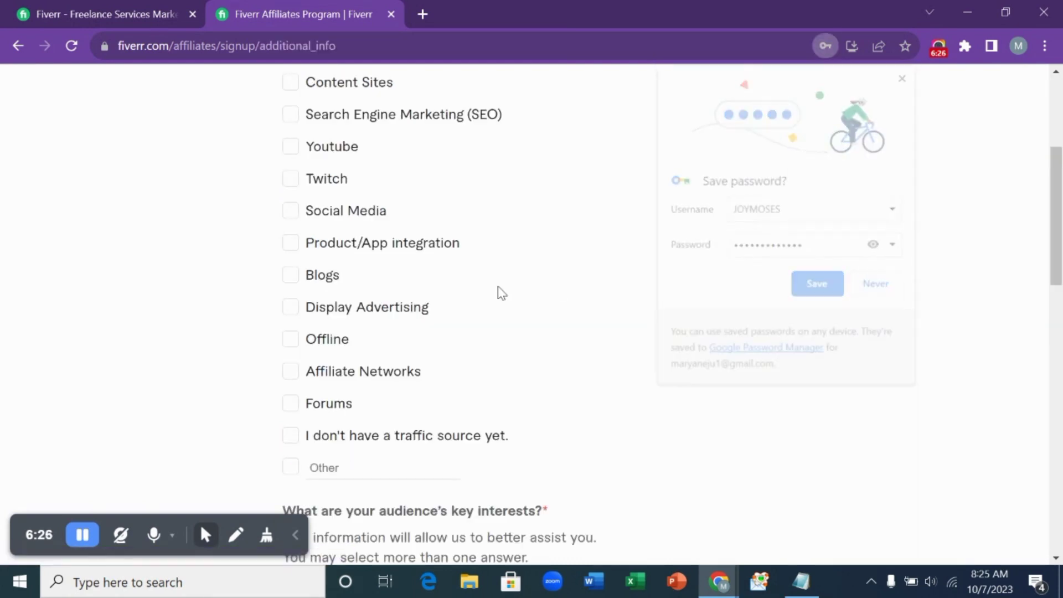
pyautogui.scroll(5, 408, 244)
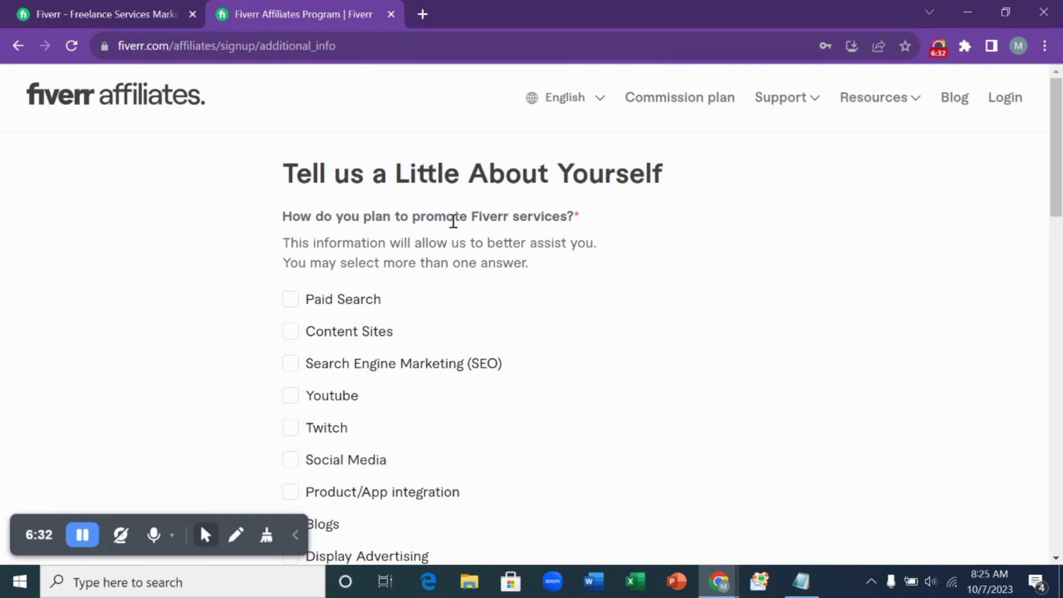
pyautogui.scroll(-2, 491, 228)
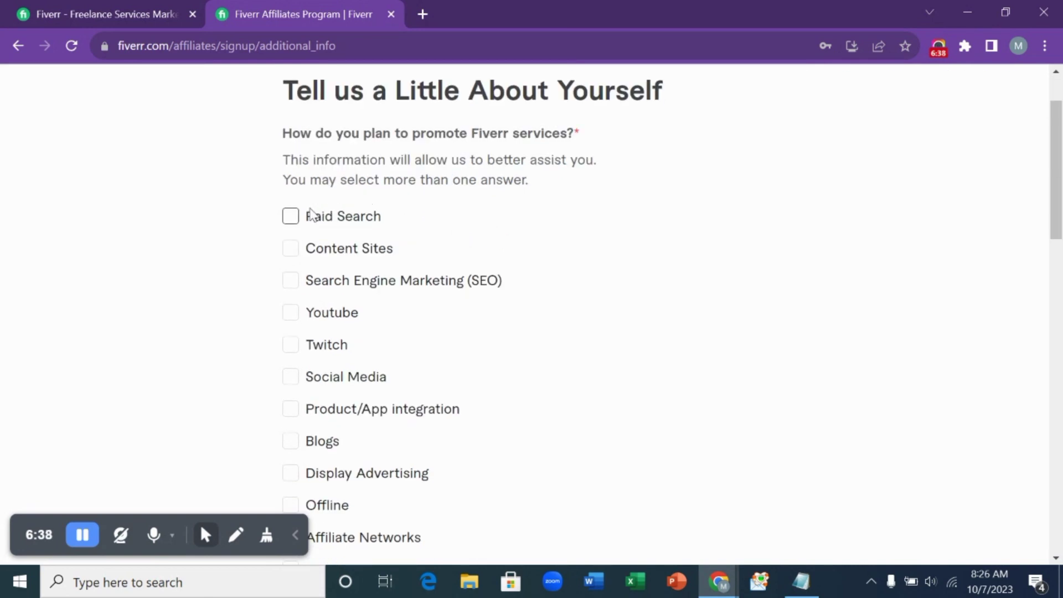
# - Tick Social Media and Blogs as promotion methods, leaving Paid Search and Content Sites unticked
pyautogui.click(291, 252)
pyautogui.click(292, 227)
pyautogui.scroll(-3, 299, 232)
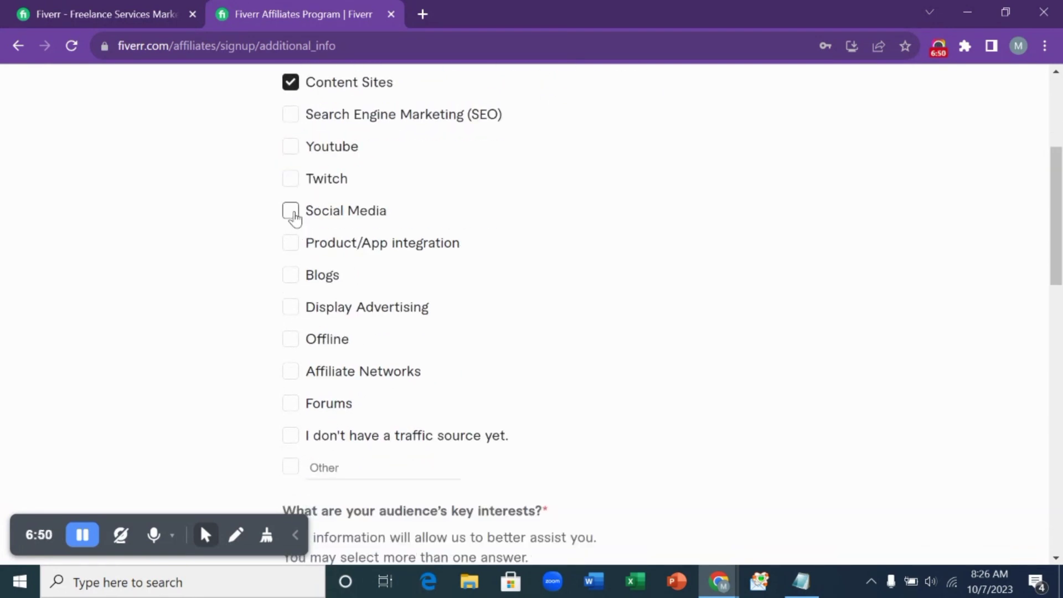
pyautogui.click(294, 216)
pyautogui.scroll(2, 296, 221)
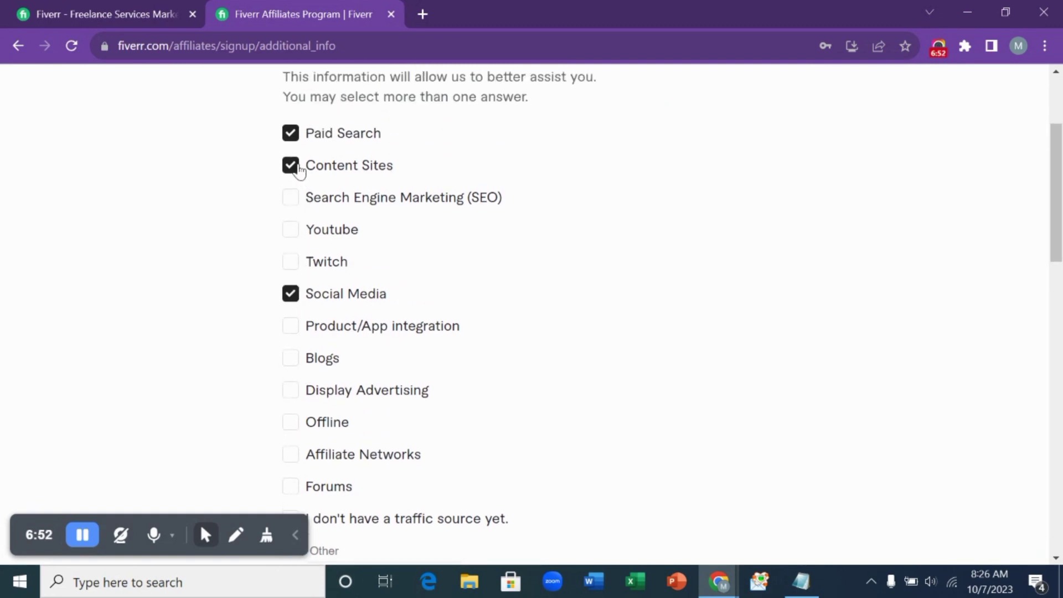
pyautogui.click(290, 165)
pyautogui.click(291, 134)
pyautogui.scroll(-2, 299, 311)
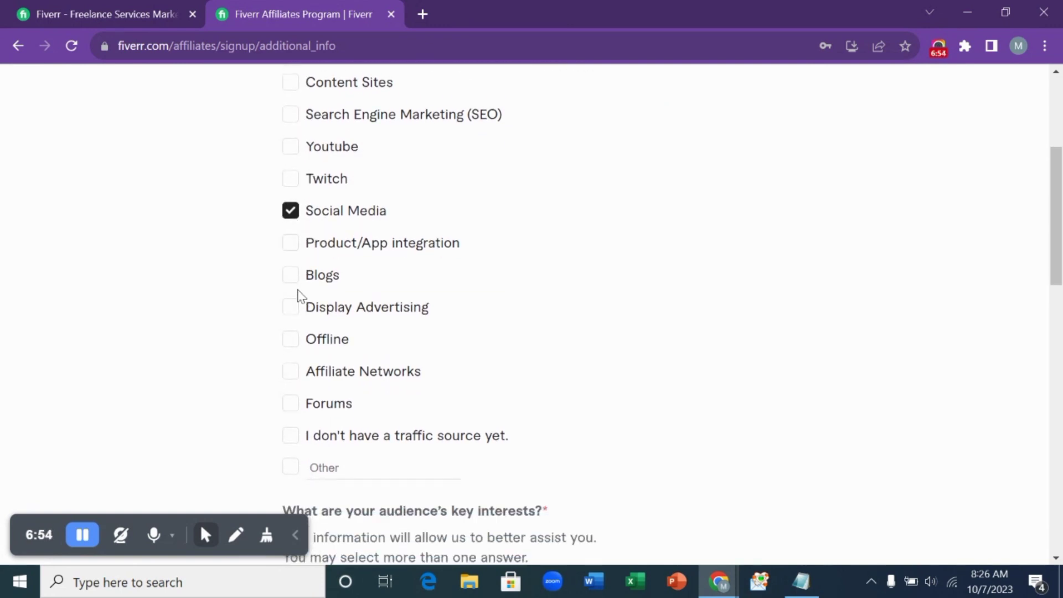
pyautogui.click(291, 275)
pyautogui.scroll(-3, 342, 326)
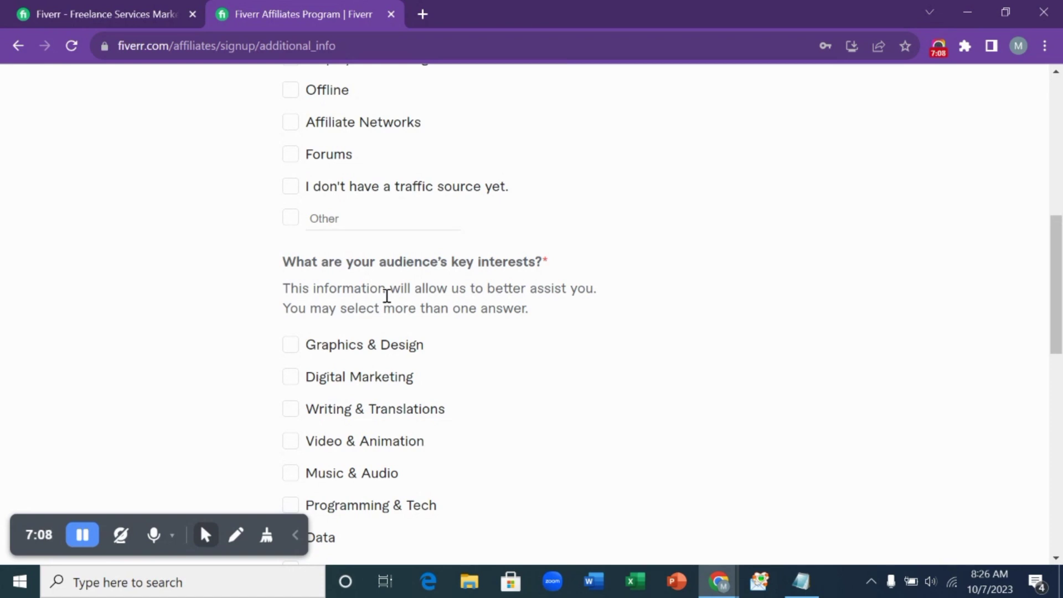
# - Tick Digital Marketing as the audience interest, then accept the Terms & Conditions and Privacy Policy
pyautogui.scroll(-1, 387, 296)
pyautogui.click(289, 298)
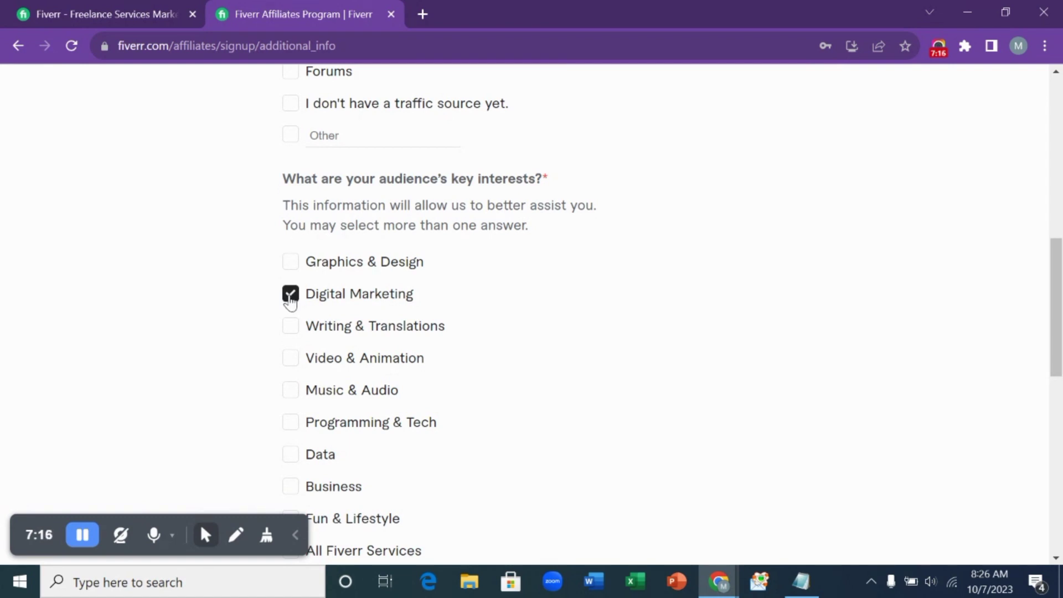
pyautogui.scroll(-3, 290, 303)
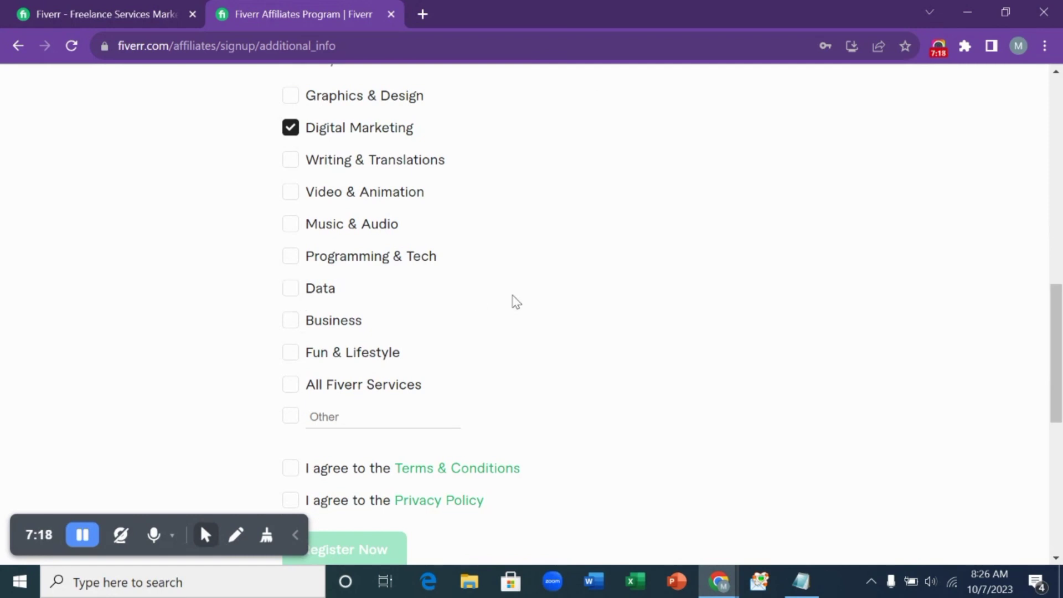
pyautogui.scroll(-3, 512, 295)
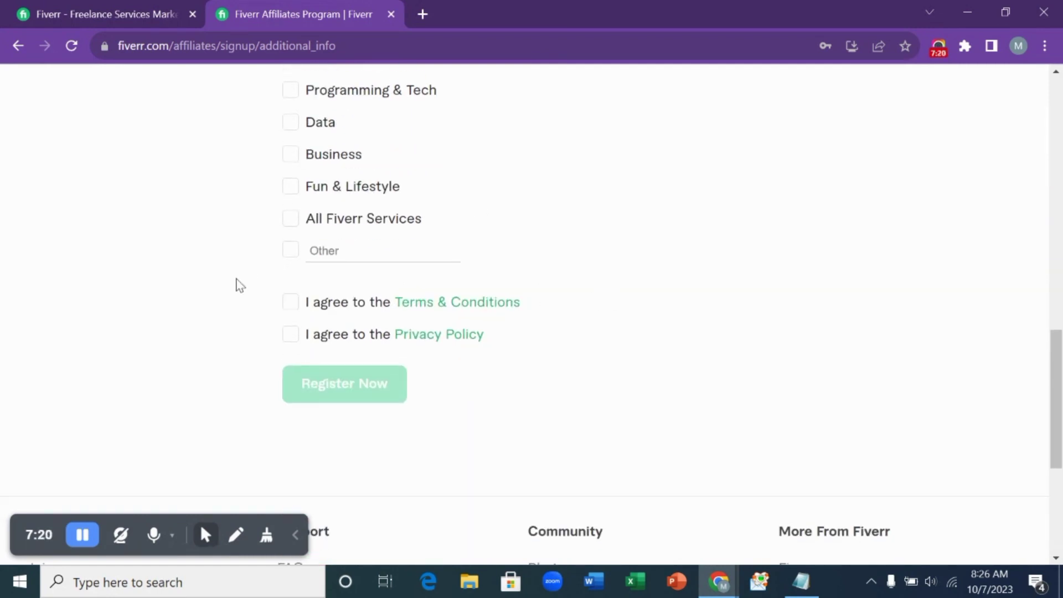
pyautogui.click(289, 304)
pyautogui.click(290, 335)
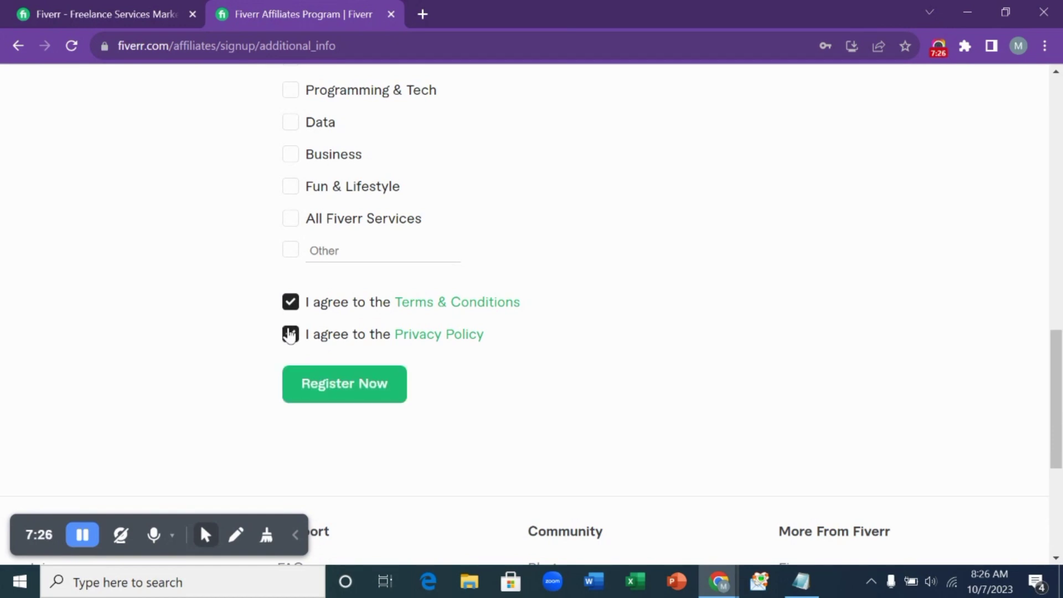
# - Submit the affiliate registration with Register Now
pyautogui.click(357, 383)
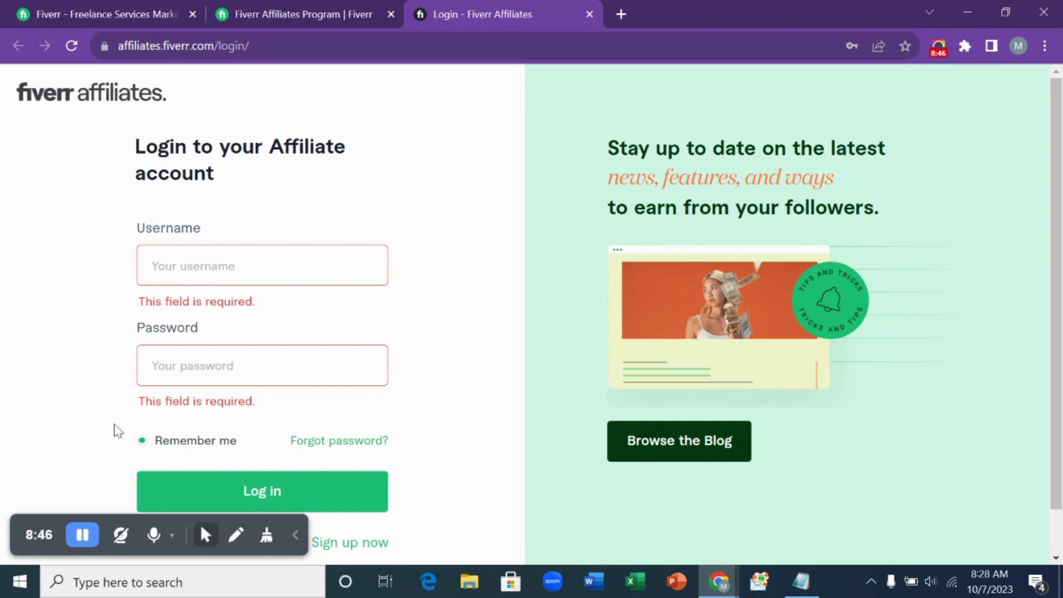
# - Log in to the affiliate account using the browser's saved username and password
pyautogui.click(240, 280)
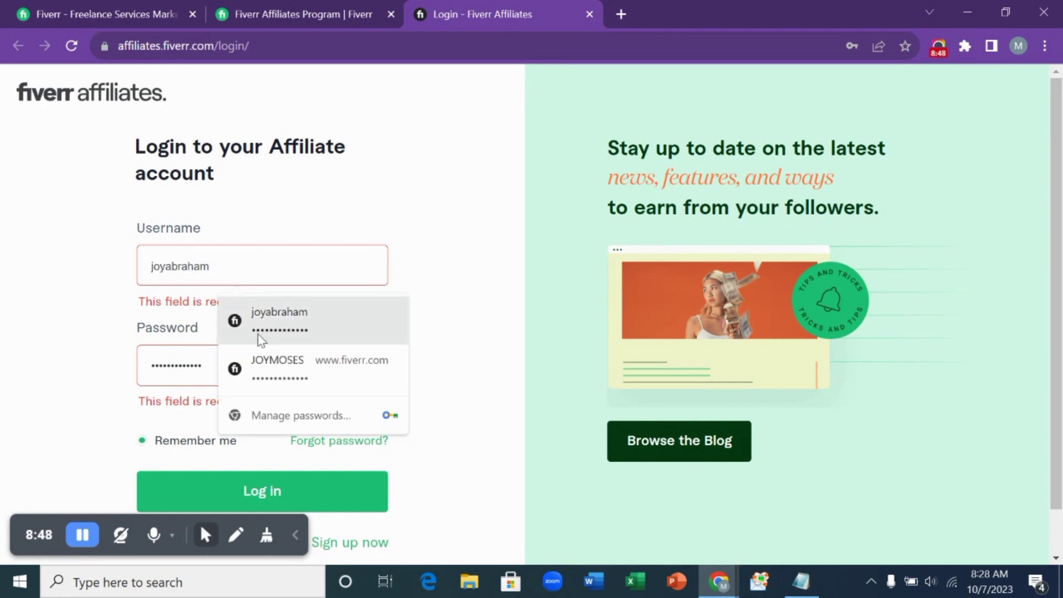
pyautogui.click(270, 366)
pyautogui.click(286, 443)
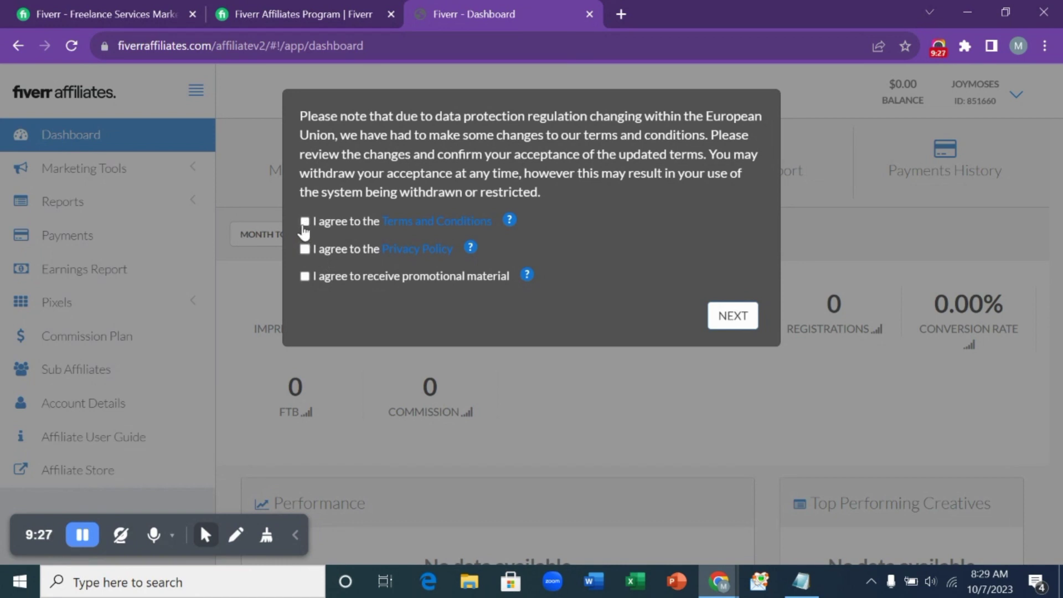
# - Accept the updated Terms, Privacy Policy and promotional-material consent, then confirm with NEXT
pyautogui.click(305, 222)
pyautogui.click(305, 249)
pyautogui.click(305, 276)
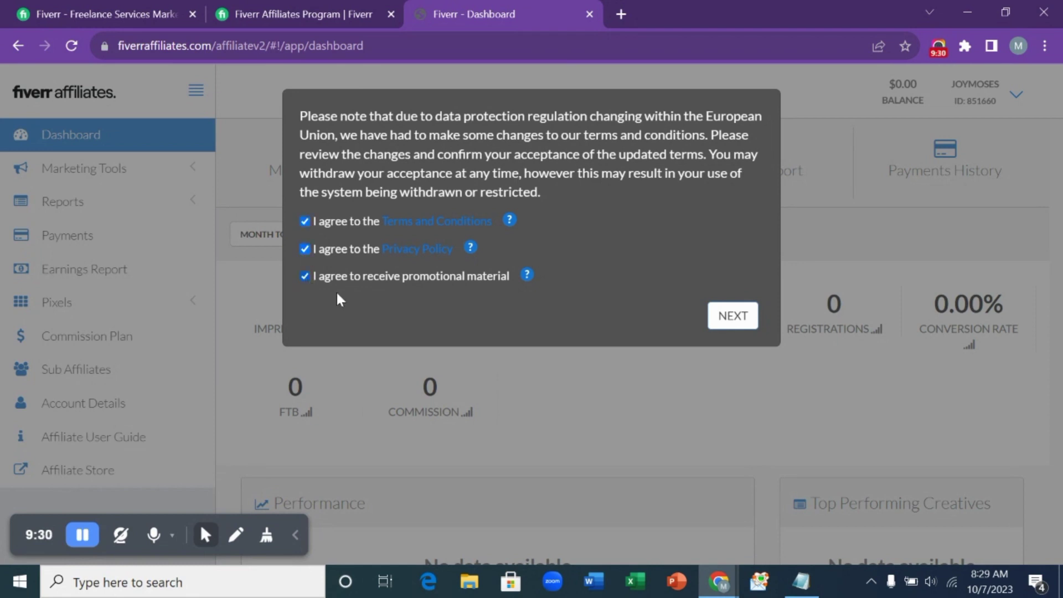
pyautogui.click(732, 317)
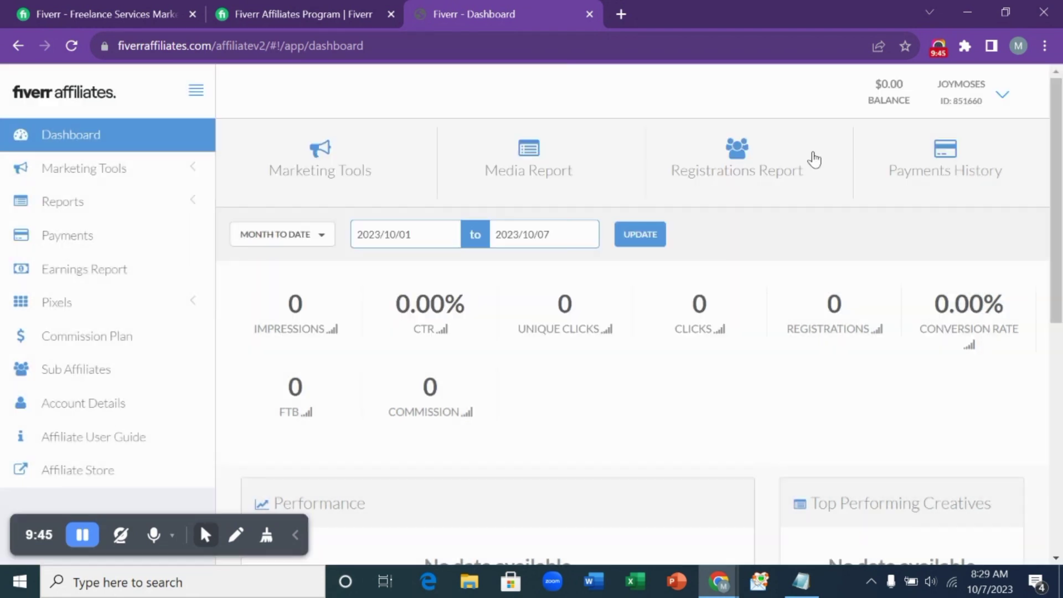